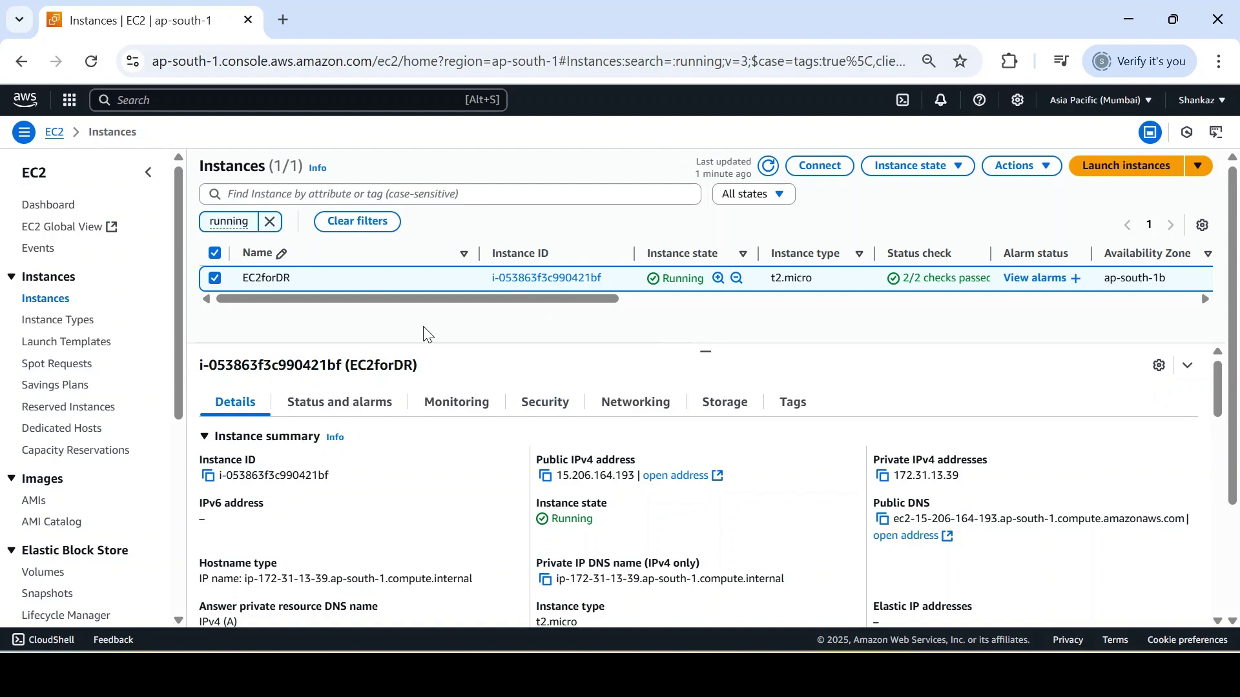
Step: Dismiss PuTTY's lost-connection error and restart the SSH session to the Ubuntu instance
{"action": "key", "text": "alt+Tab"}
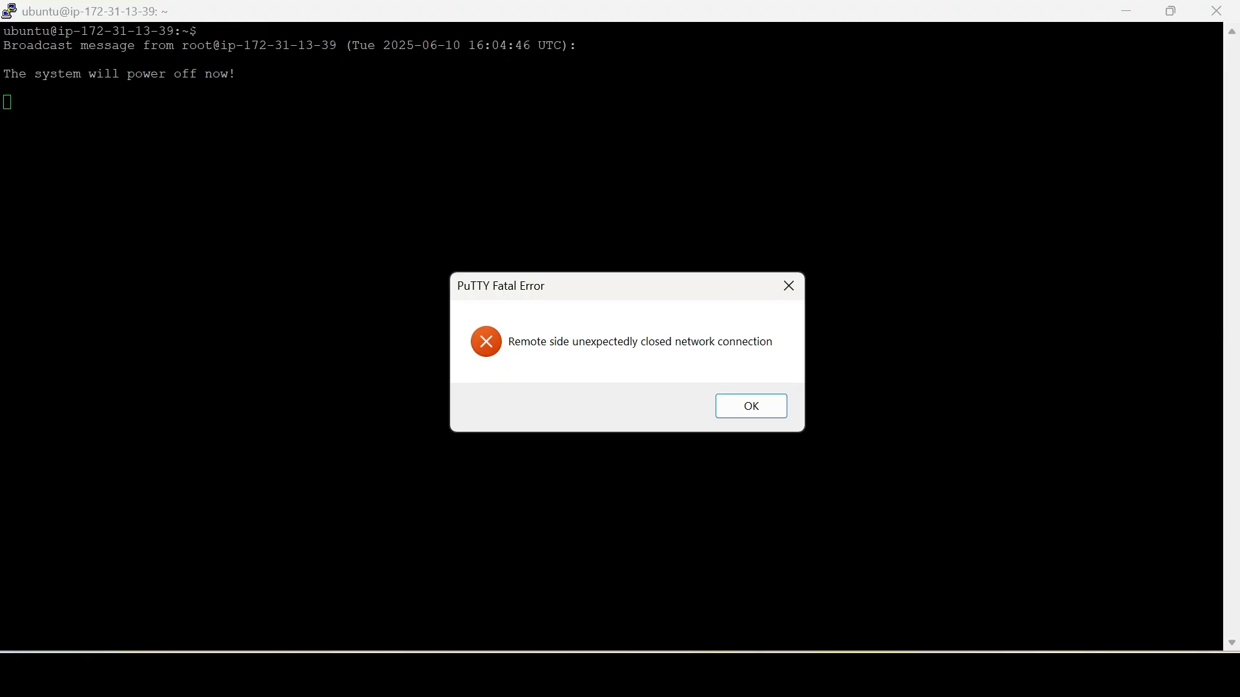
{"action": "left_click", "coordinate": [751, 407]}
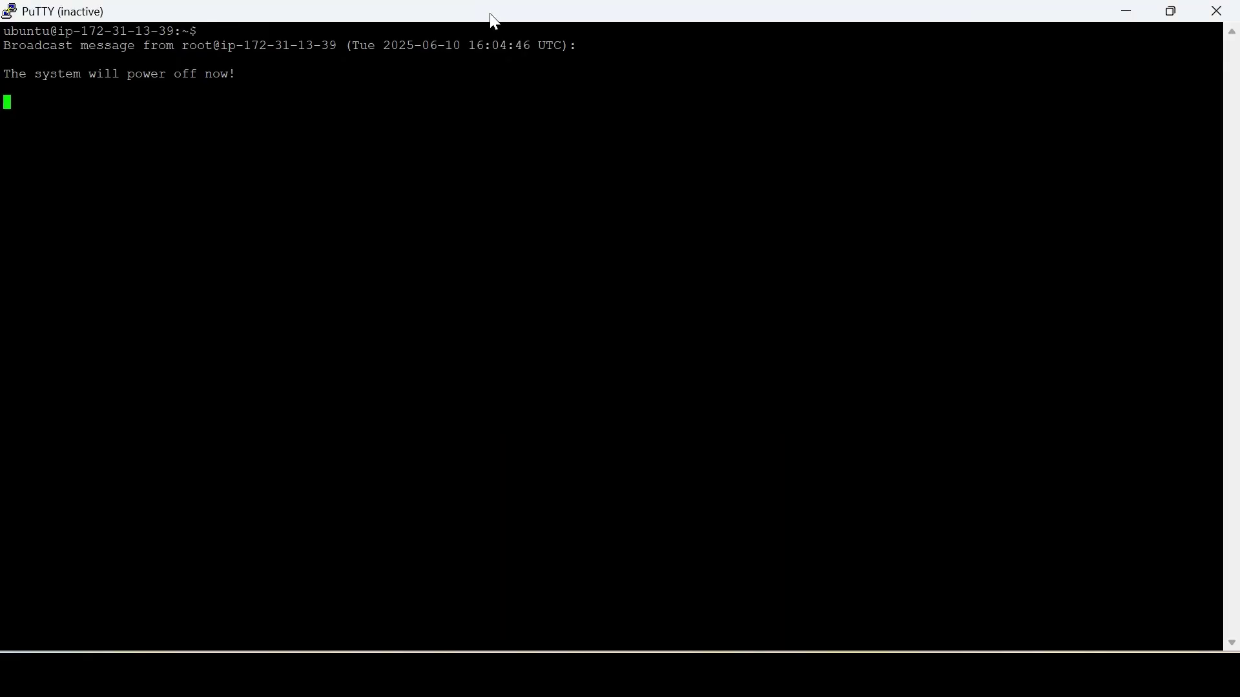
{"action": "right_click", "coordinate": [492, 16]}
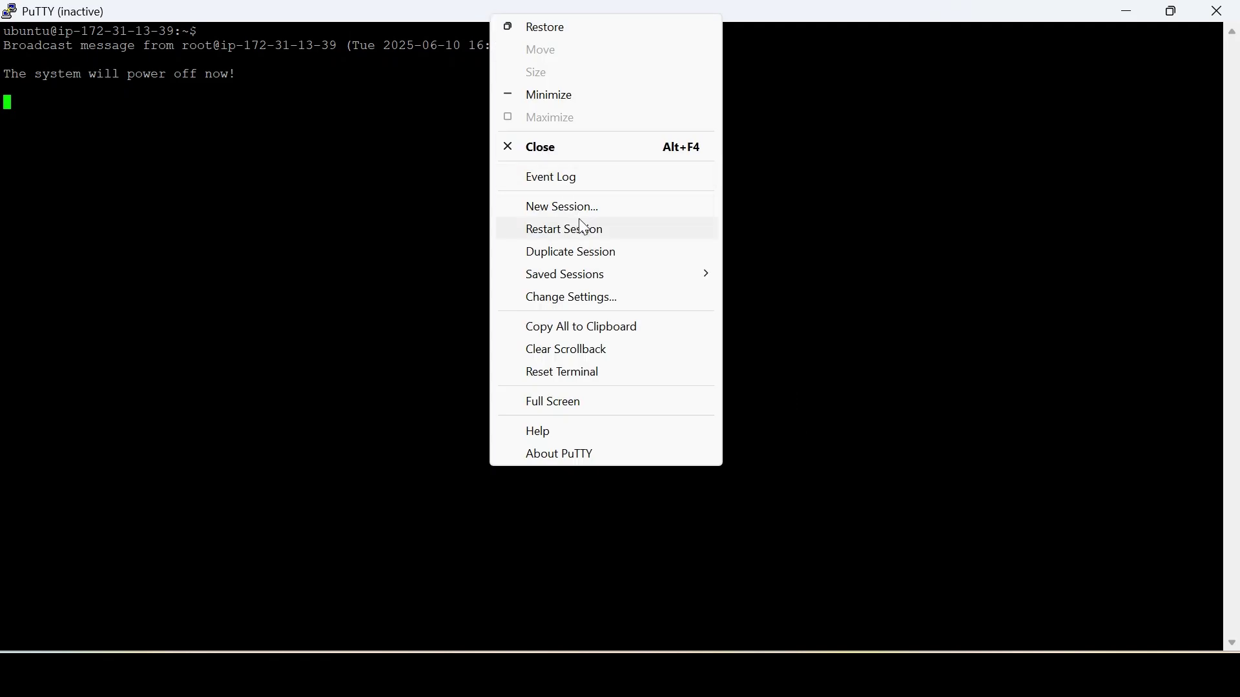
{"action": "left_click", "coordinate": [587, 234]}
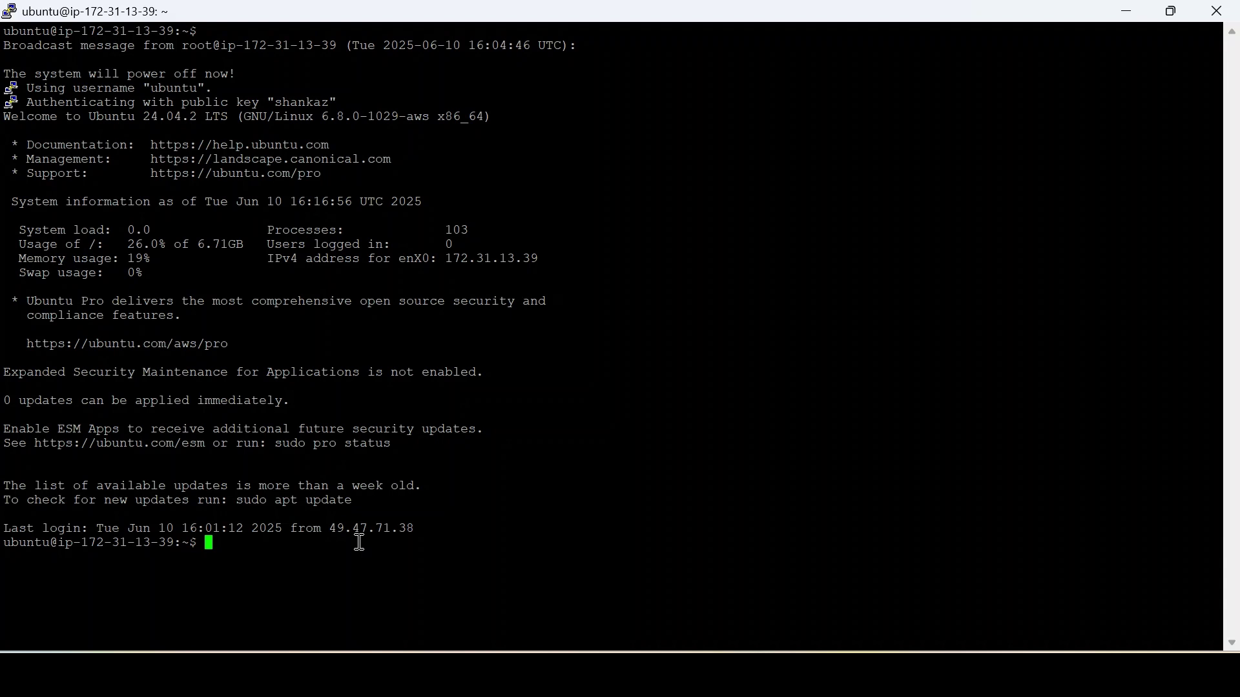
Step: List the home directory and show that drtest contains 'File to be restored.'
{"action": "type", "text": "cd"}
{"action": "key", "text": "Left"}
{"action": "key", "text": "Left"}
{"action": "type", "text": "ls"}
{"action": "key", "text": "Return"}
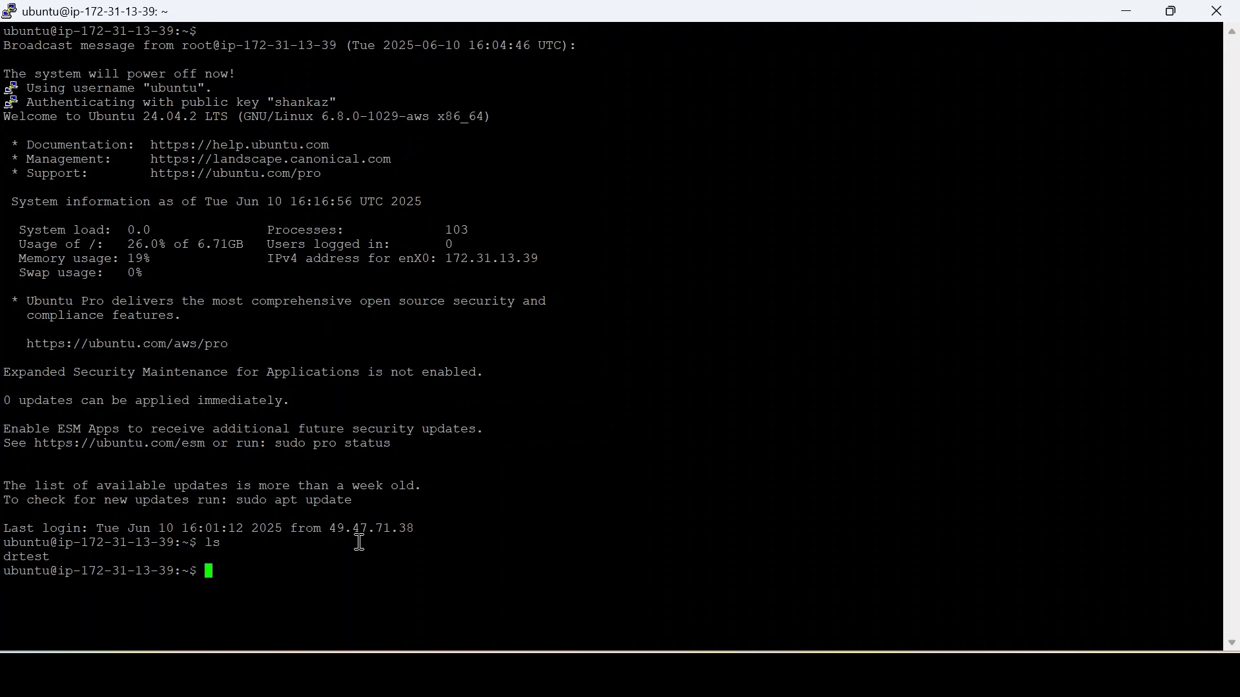
{"action": "type", "text": "cat dr"}
{"action": "key", "text": "Tab"}
{"action": "key", "text": "Return"}
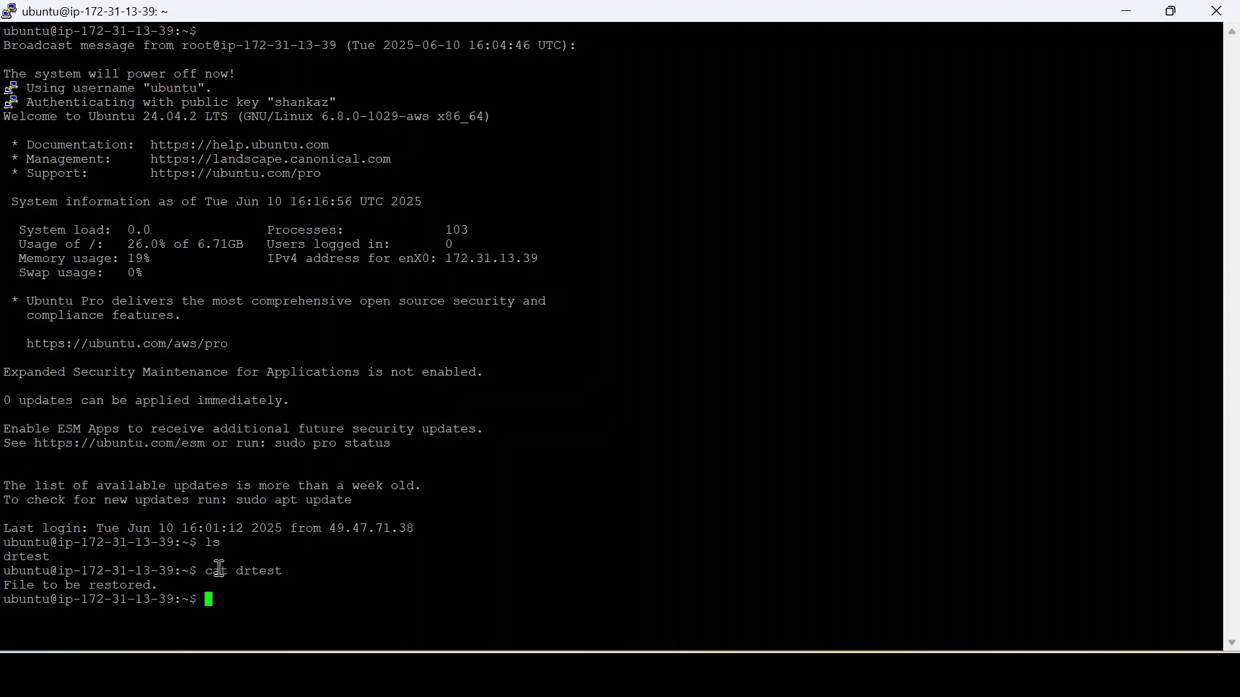
Step: Highlight drtest and its 'File to be restored.' output, then close the PuTTY session
{"action": "left_click_drag", "start_coordinate": [242, 571], "coordinate": [295, 571]}
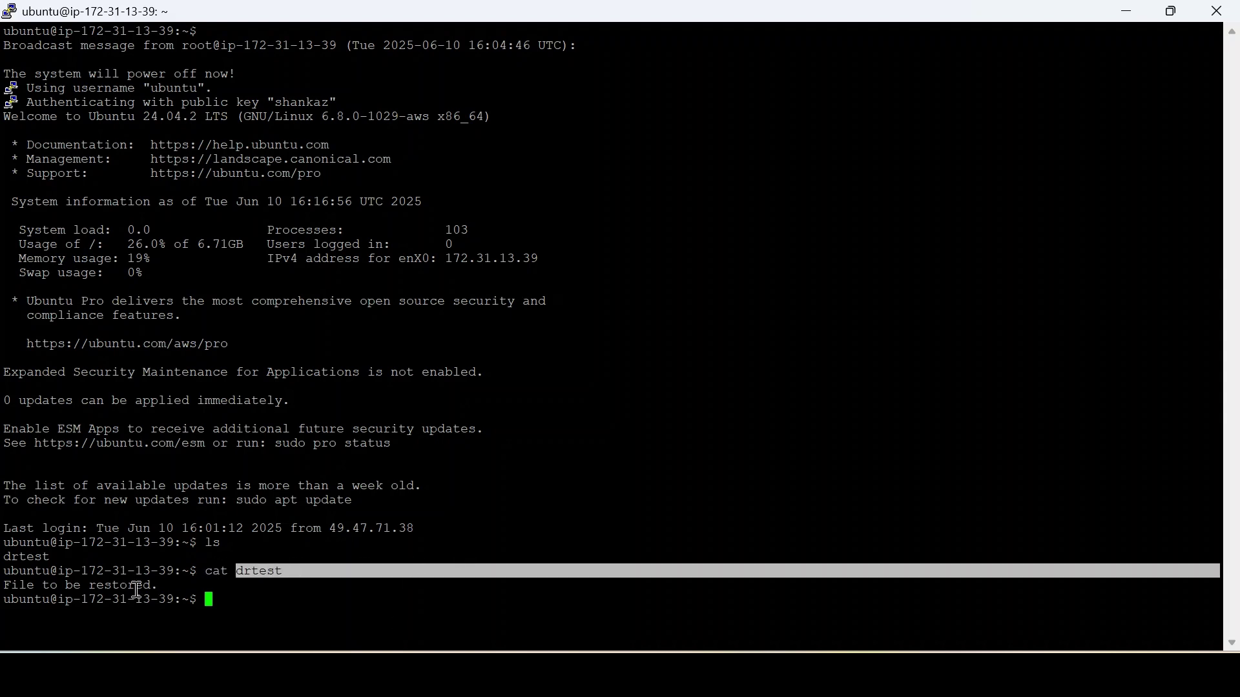
{"action": "left_click_drag", "start_coordinate": [5, 590], "coordinate": [163, 585]}
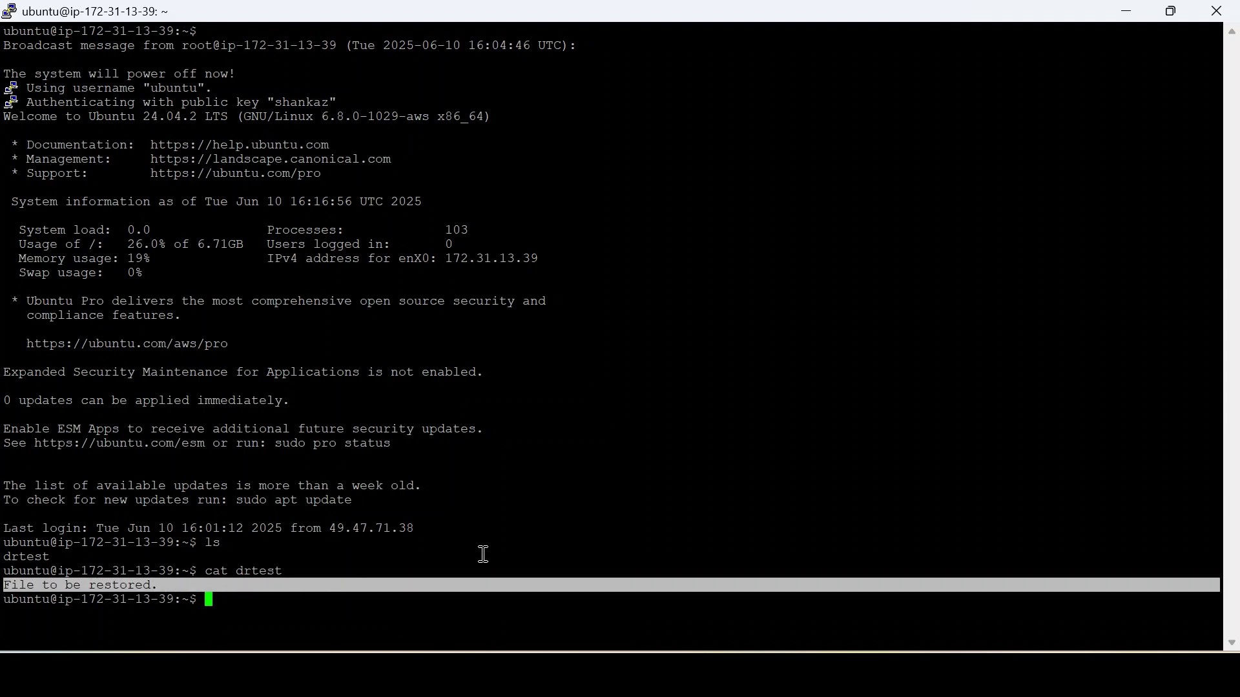
{"action": "left_click", "coordinate": [1217, 10]}
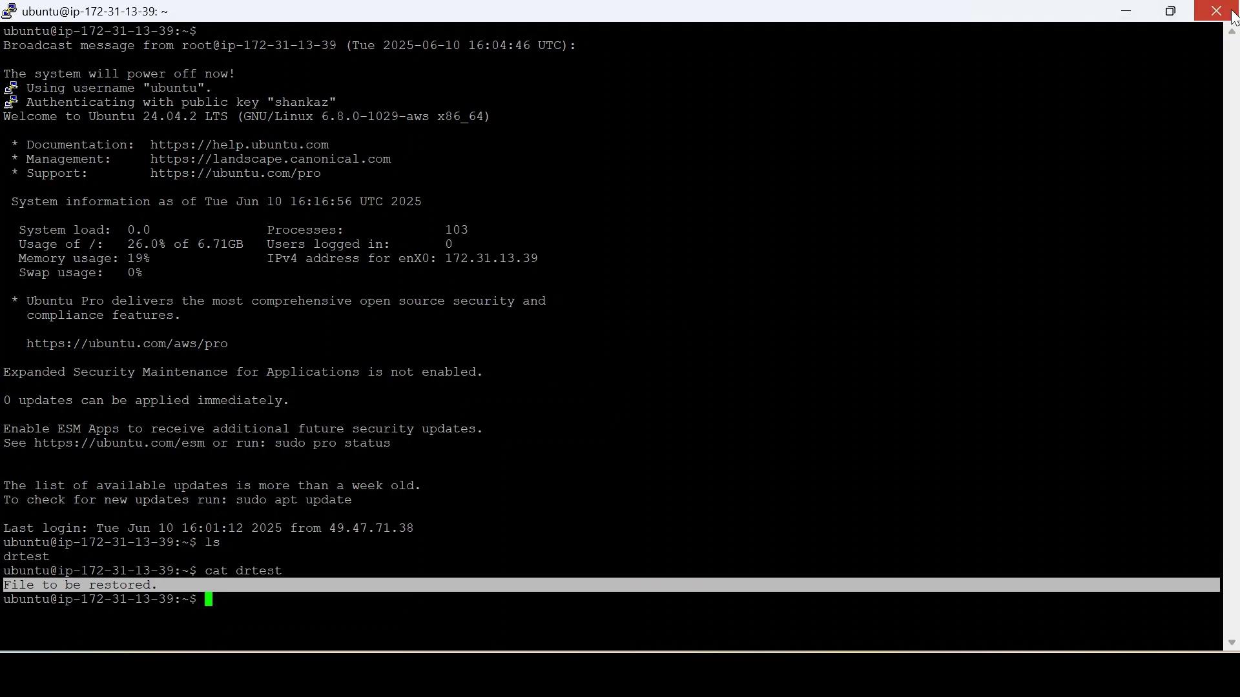
{"action": "left_click", "coordinate": [675, 406]}
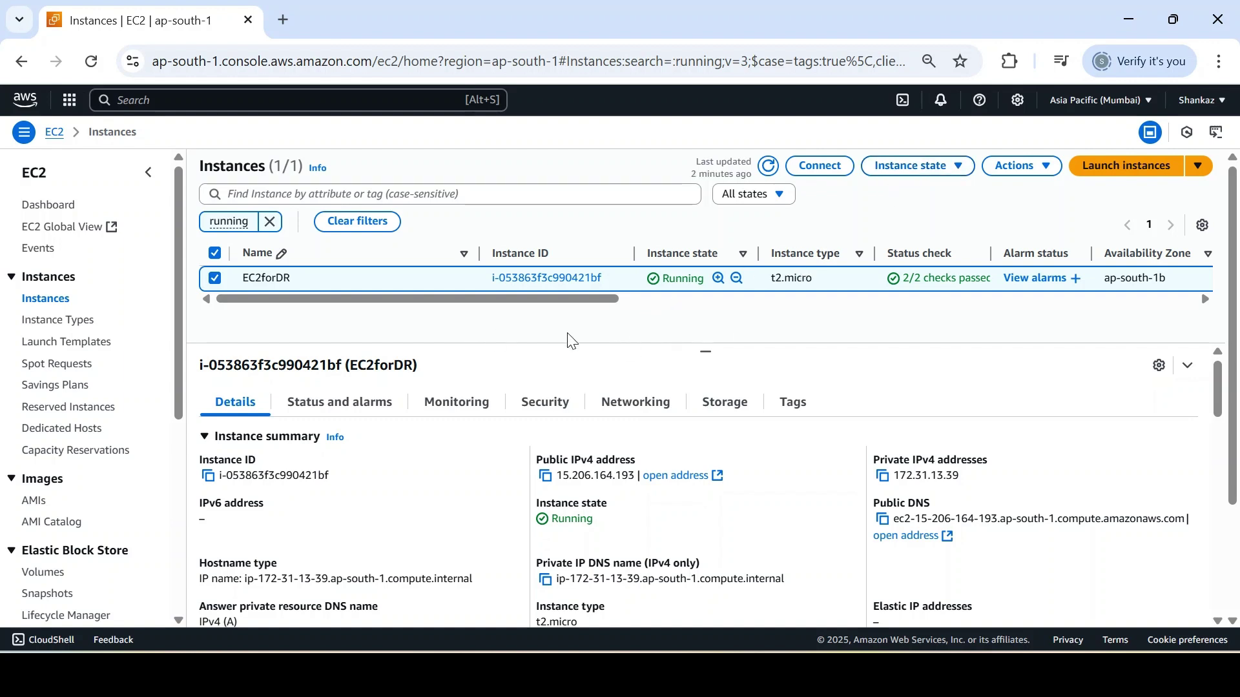
{"action": "left_click", "coordinate": [1020, 166]}
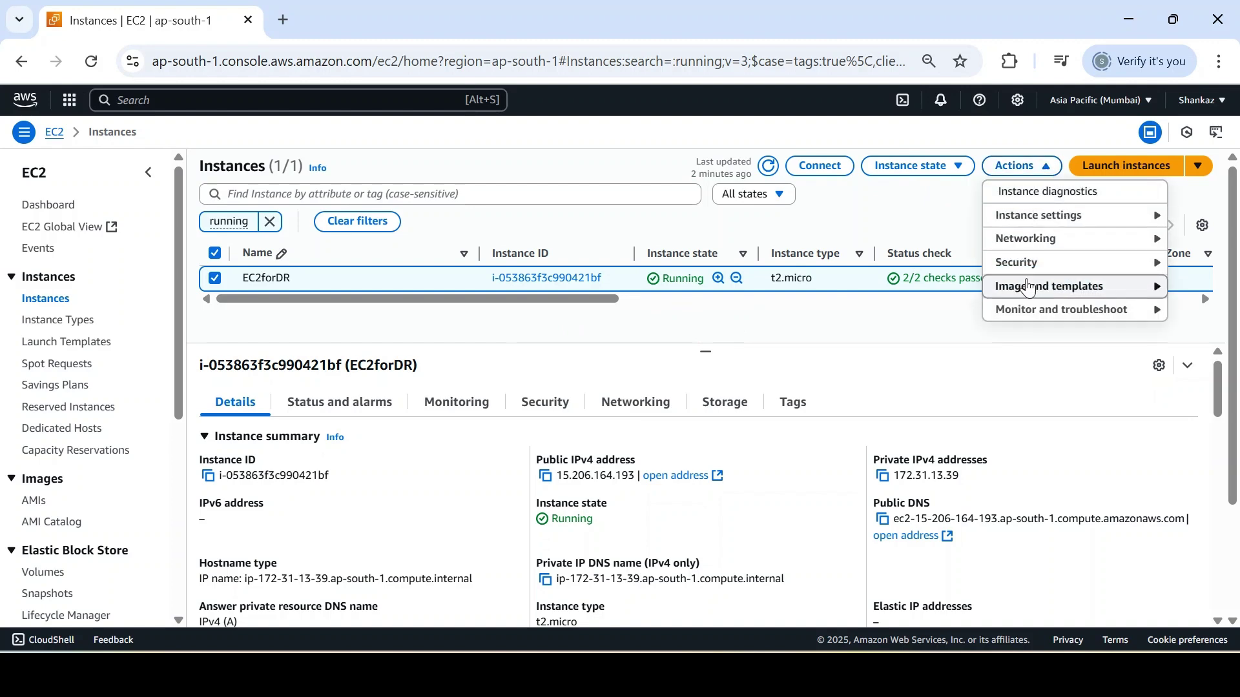
{"action": "mouse_move", "coordinate": [1029, 287]}
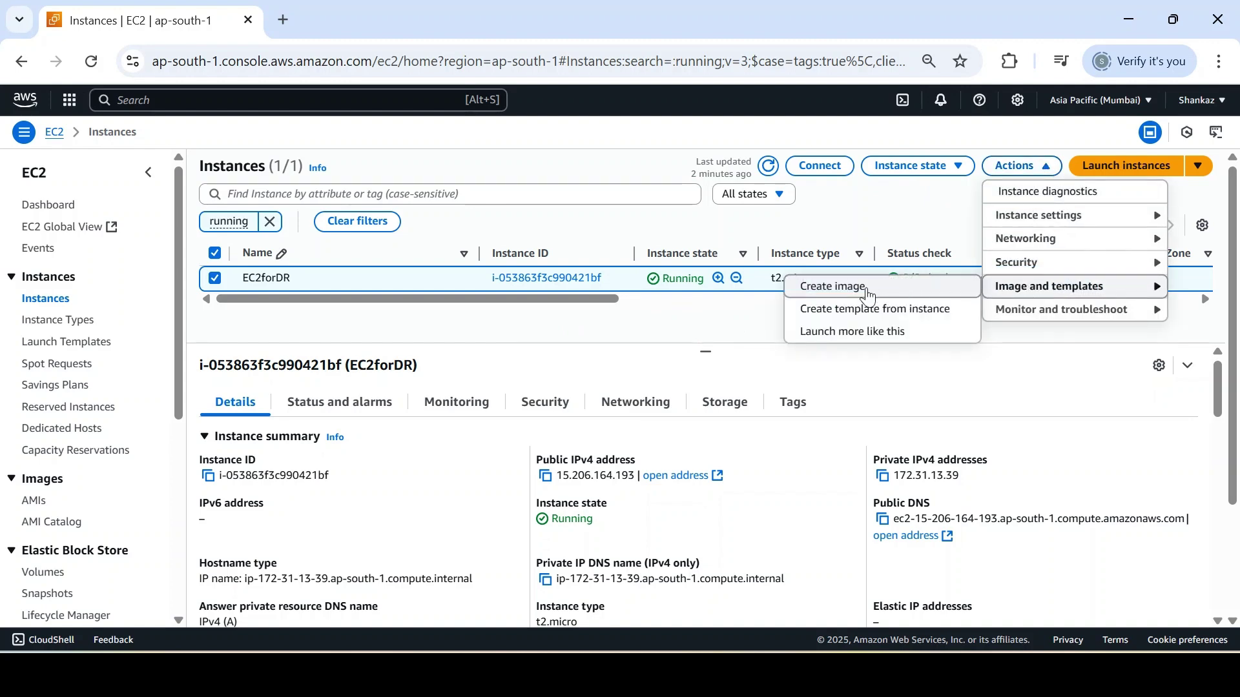
{"action": "left_click", "coordinate": [862, 288]}
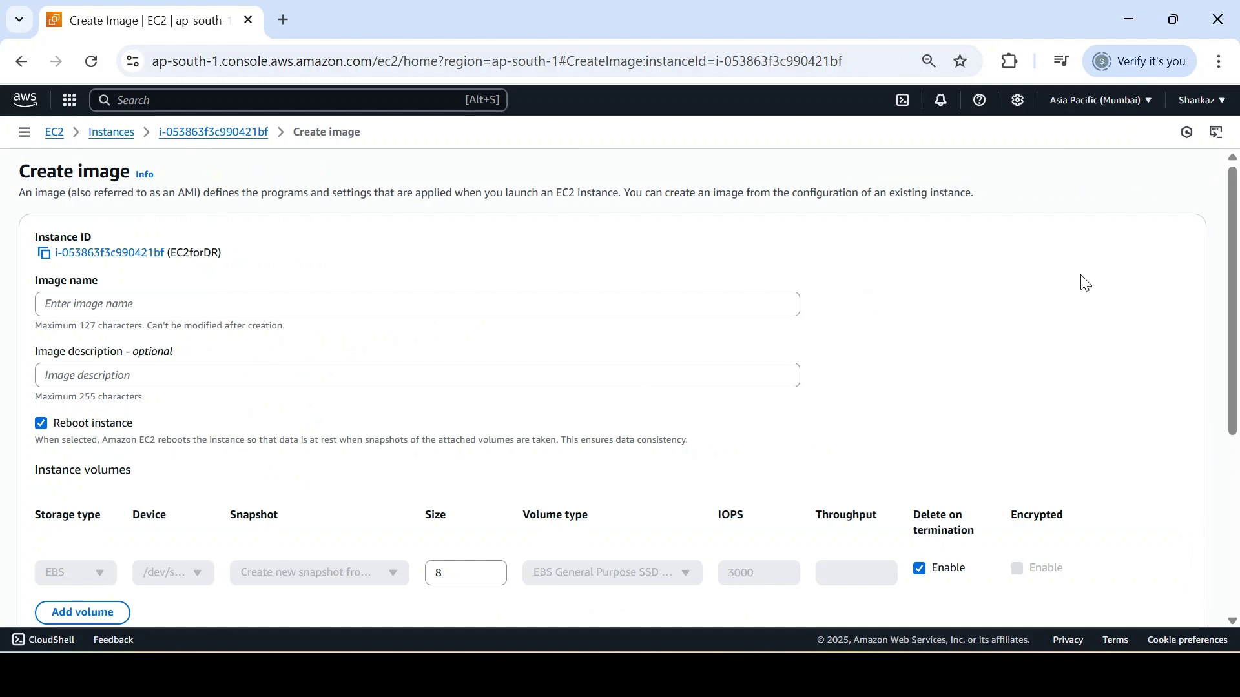
{"action": "left_click_drag", "start_coordinate": [1238, 266], "coordinate": [1215, 246]}
{"action": "left_click_drag", "start_coordinate": [1230, 367], "coordinate": [1184, 172]}
{"action": "left_click", "coordinate": [111, 132]}
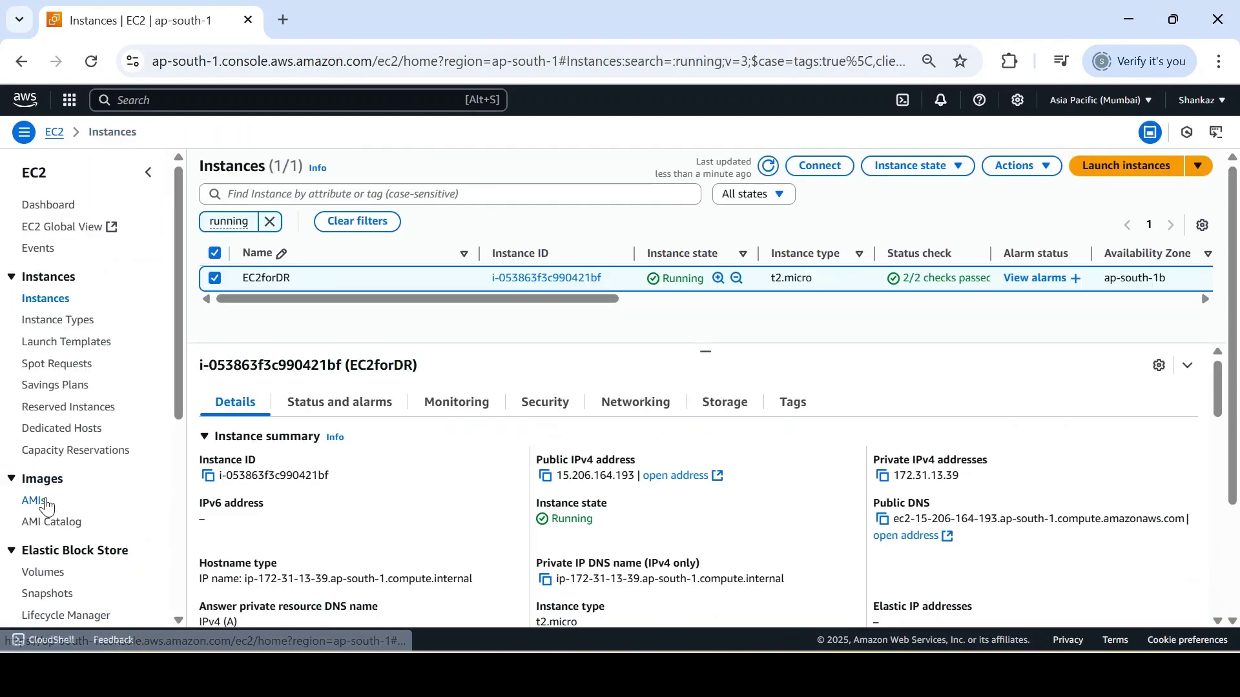
{"action": "left_click", "coordinate": [40, 501]}
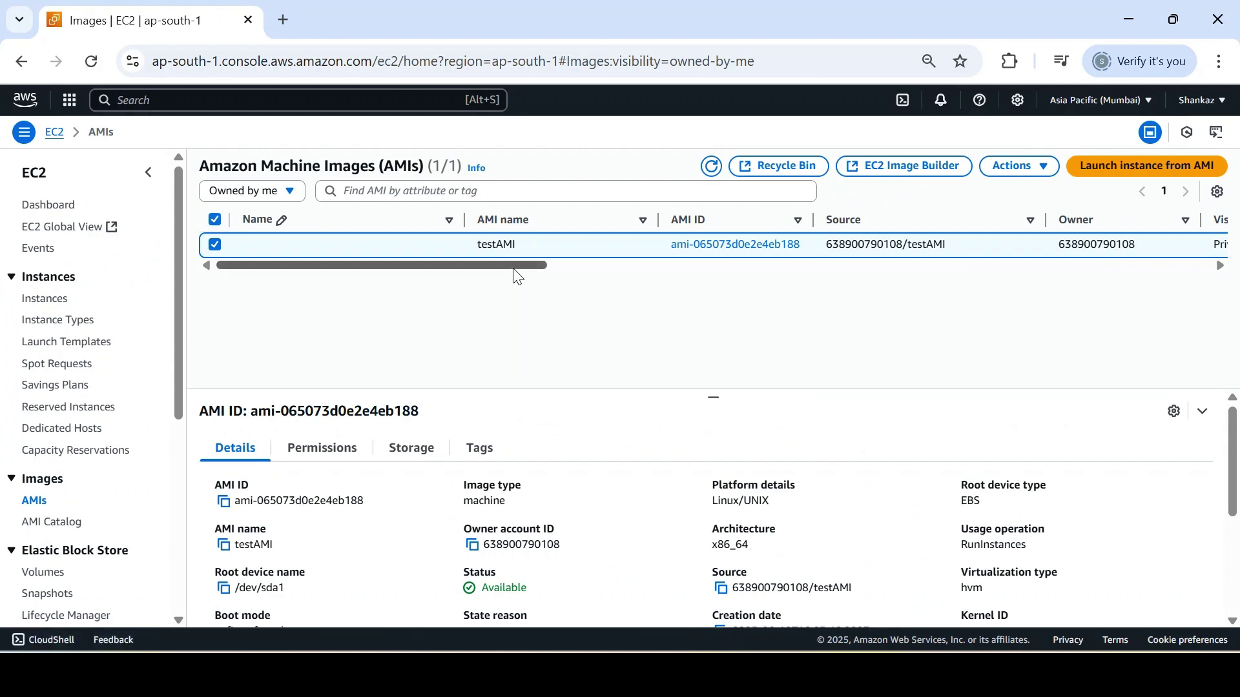
{"action": "left_click_drag", "start_coordinate": [512, 265], "coordinate": [760, 268]}
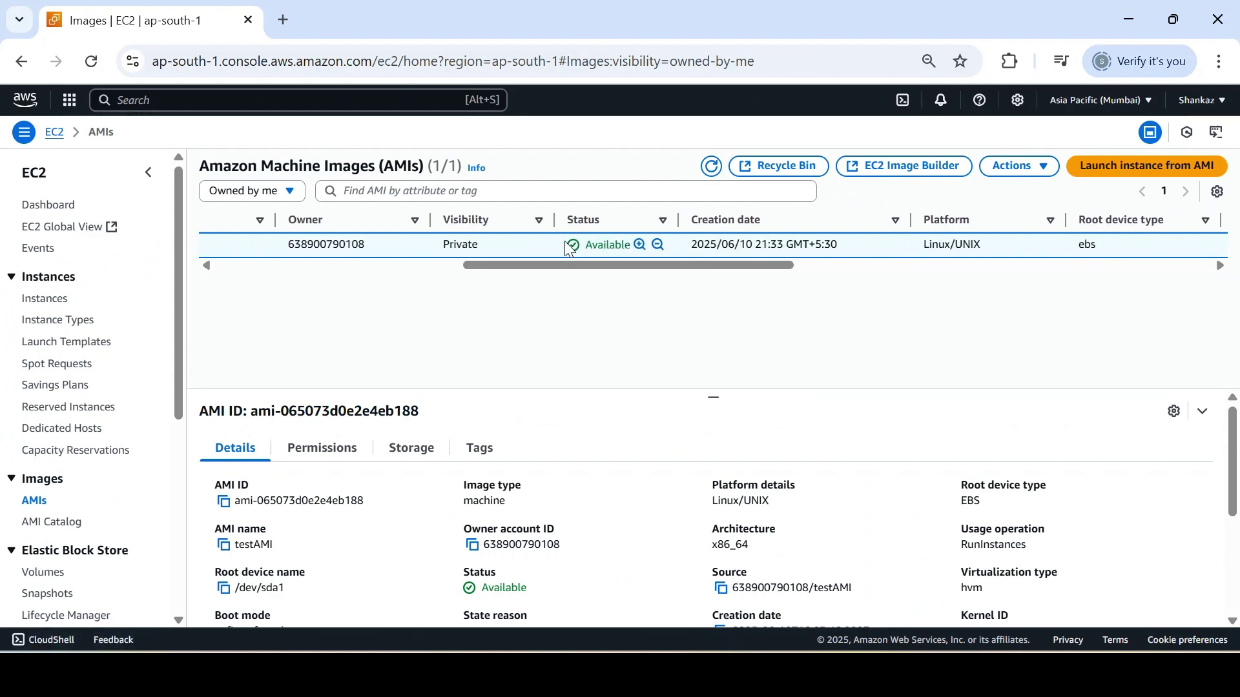
{"action": "left_click_drag", "start_coordinate": [569, 249], "coordinate": [195, 303]}
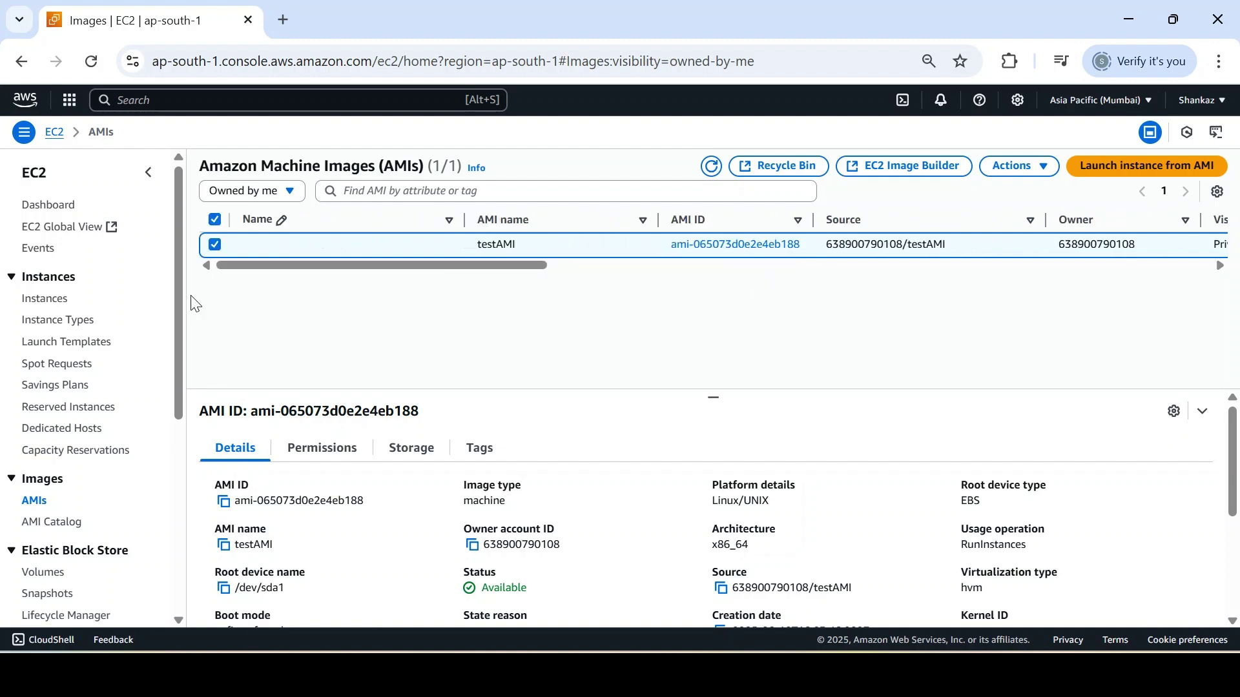
{"action": "left_click", "coordinate": [45, 299]}
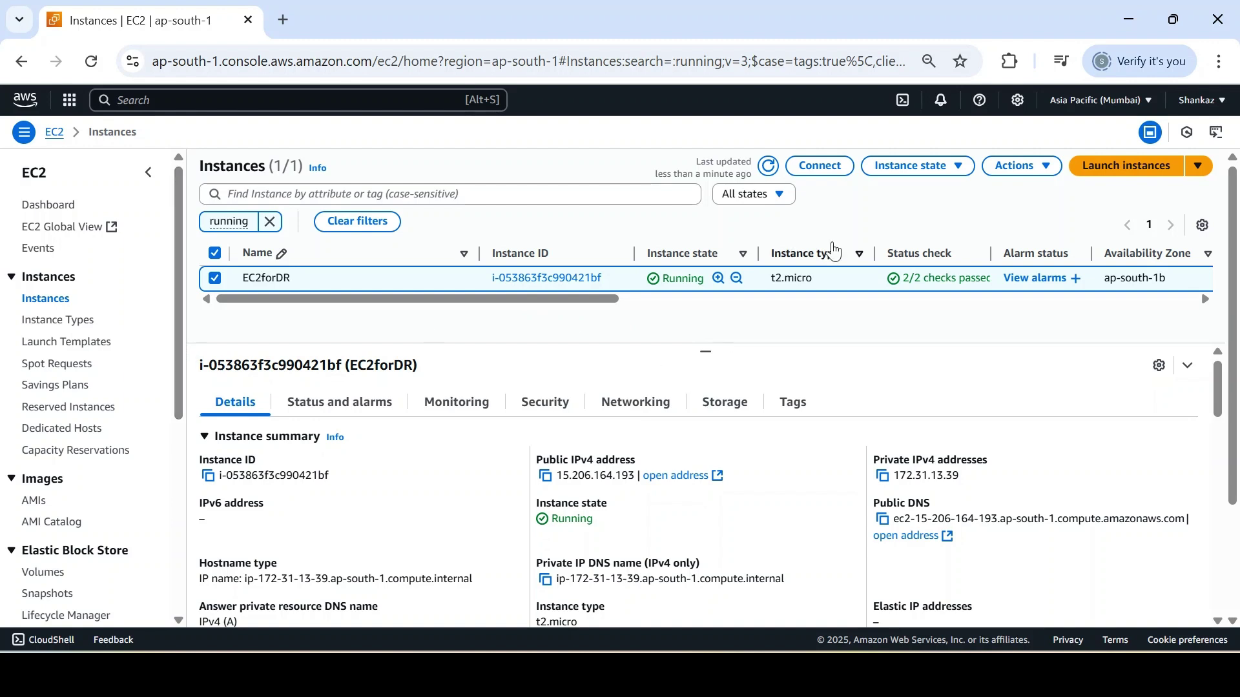
Step: Terminate the EC2forDR instance through Instance state and return to the AMIs list
{"action": "left_click", "coordinate": [992, 176]}
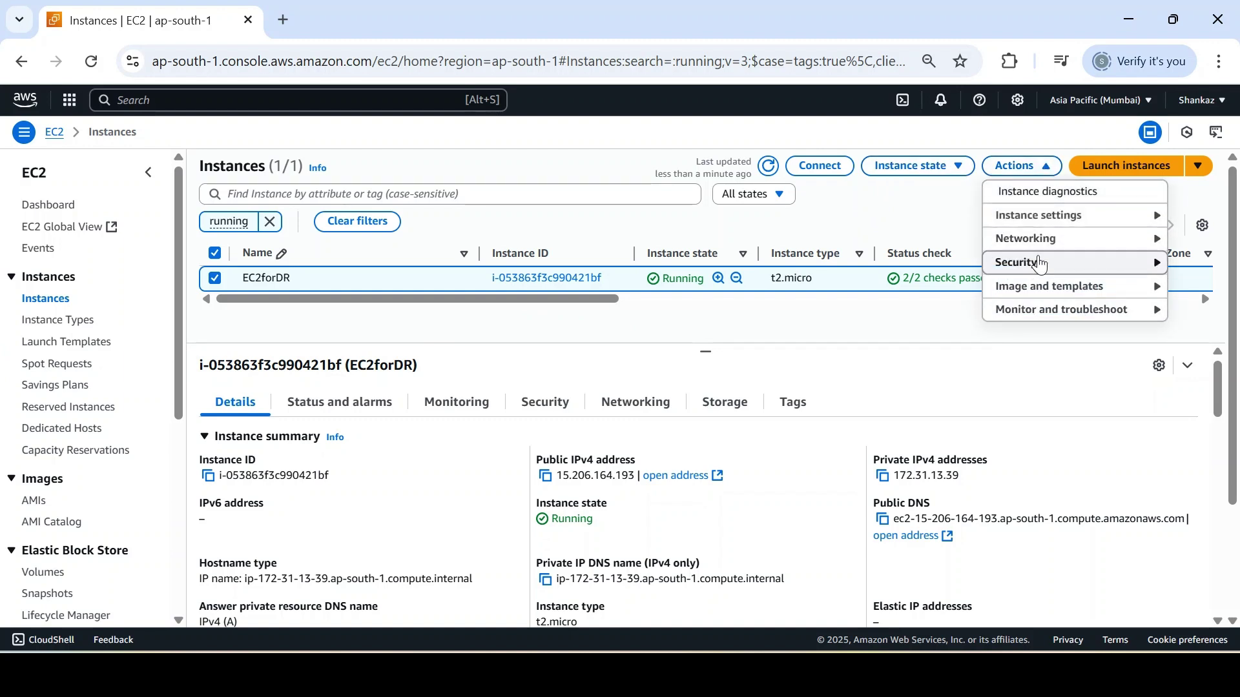
{"action": "mouse_move", "coordinate": [1043, 217]}
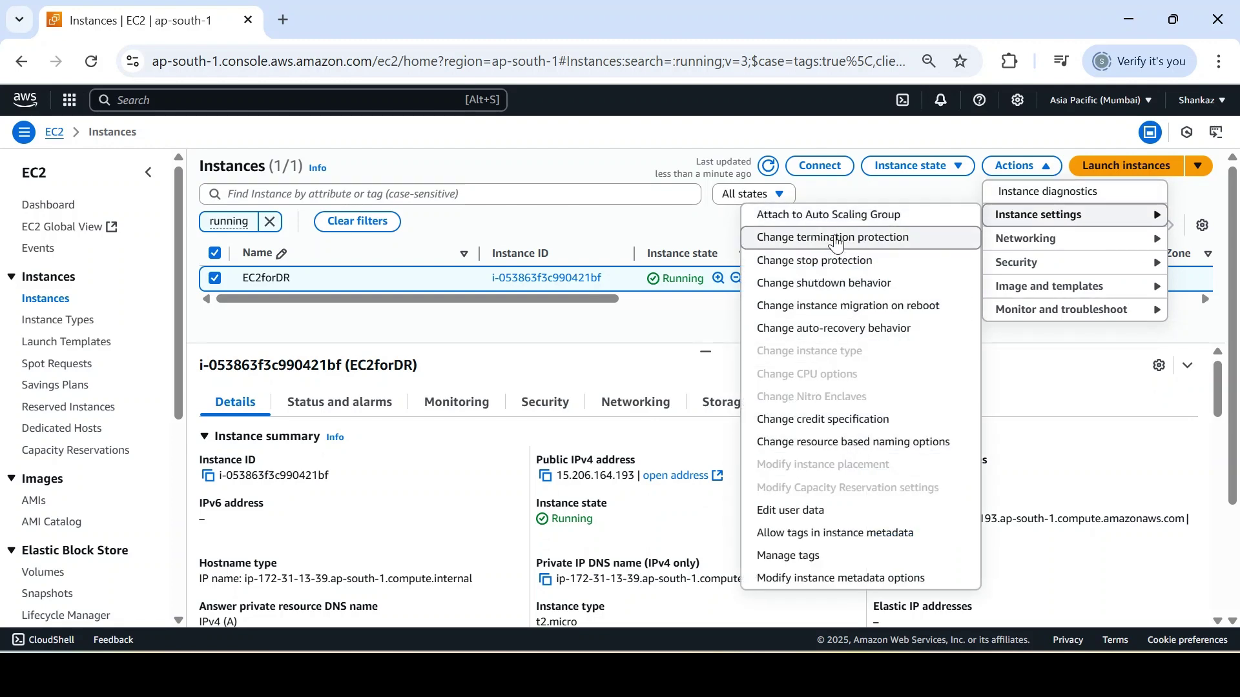
{"action": "left_click", "coordinate": [668, 333]}
{"action": "left_click", "coordinate": [912, 166]}
{"action": "left_click", "coordinate": [912, 281]}
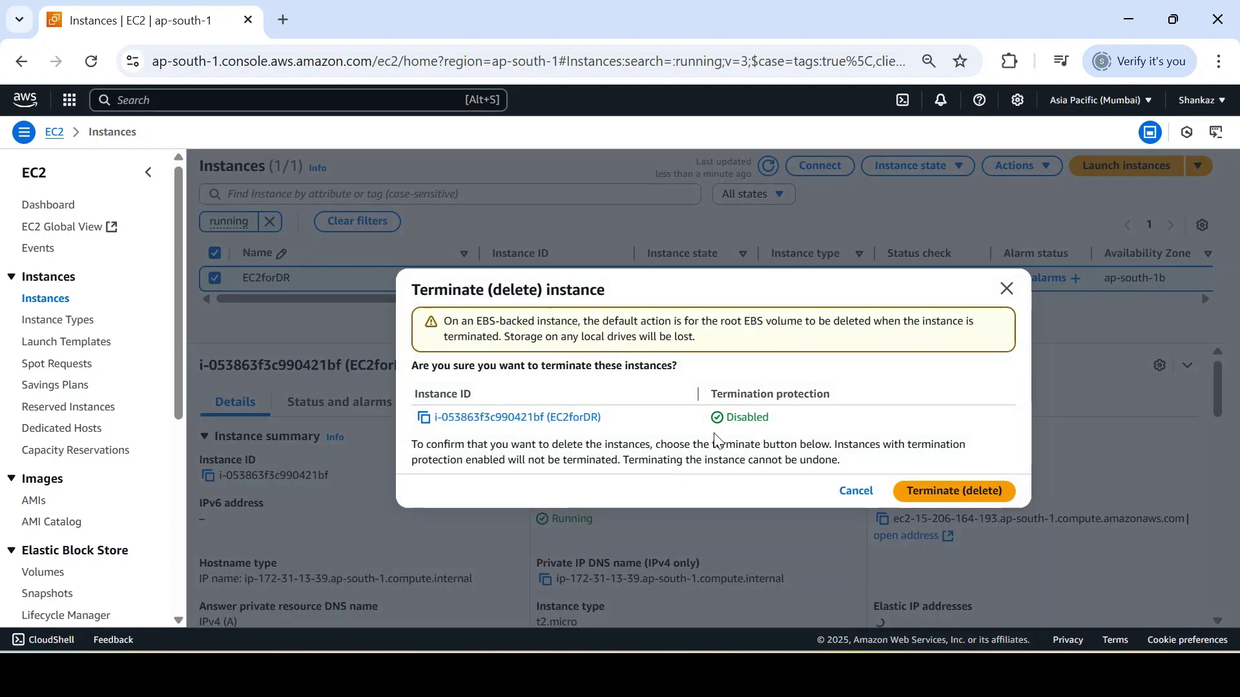
{"action": "left_click", "coordinate": [963, 498]}
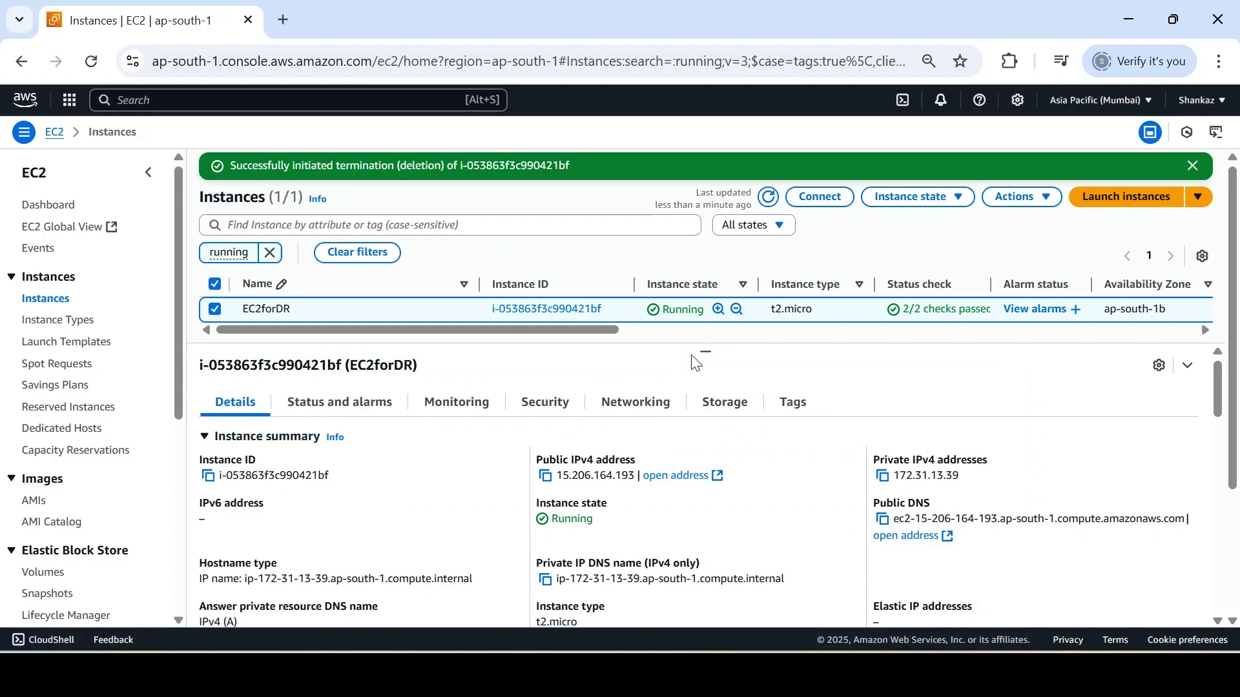
{"action": "left_click", "coordinate": [34, 501]}
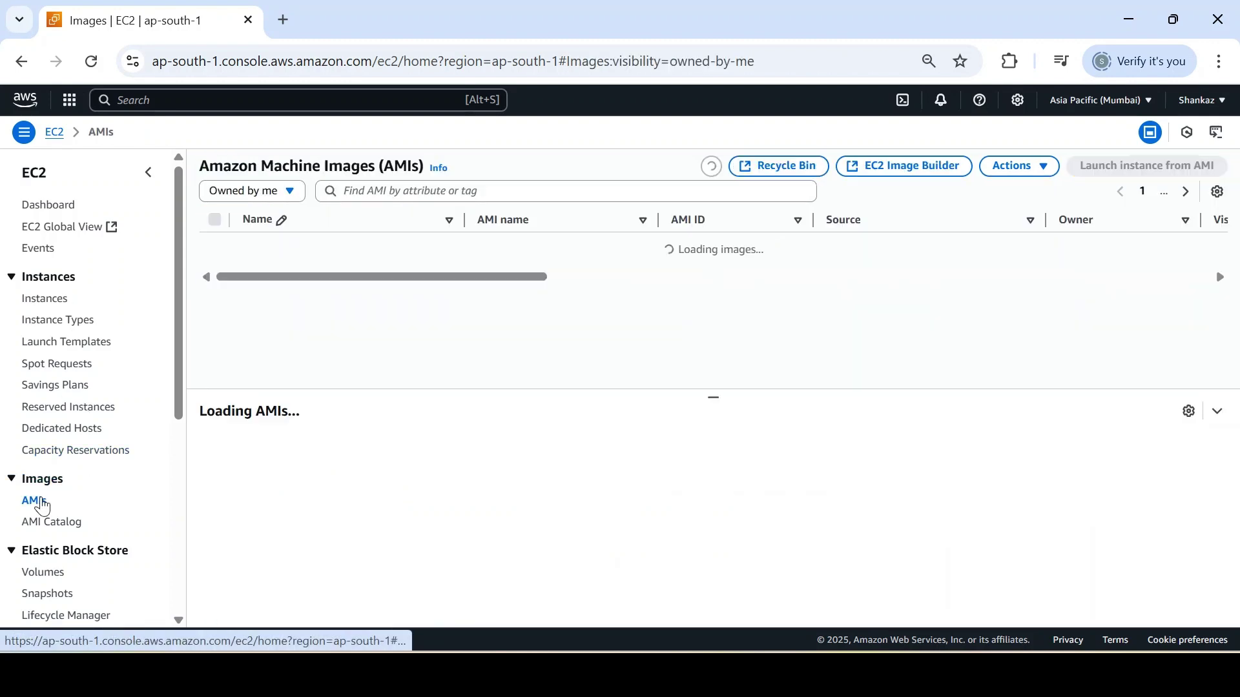
Step: Start launching an instance from testAMI named 'Drtest'
{"action": "left_click", "coordinate": [1019, 169]}
{"action": "left_click", "coordinate": [1127, 168]}
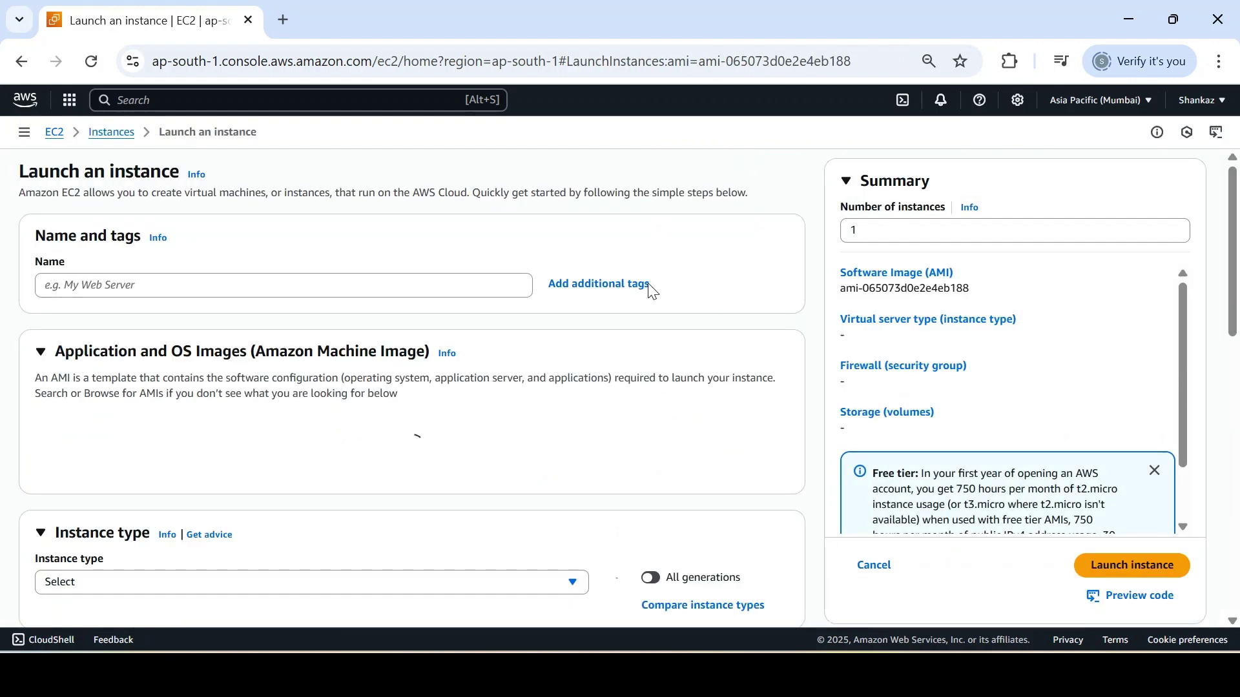
{"action": "left_click", "coordinate": [280, 278]}
{"action": "type", "text": "Dr"}
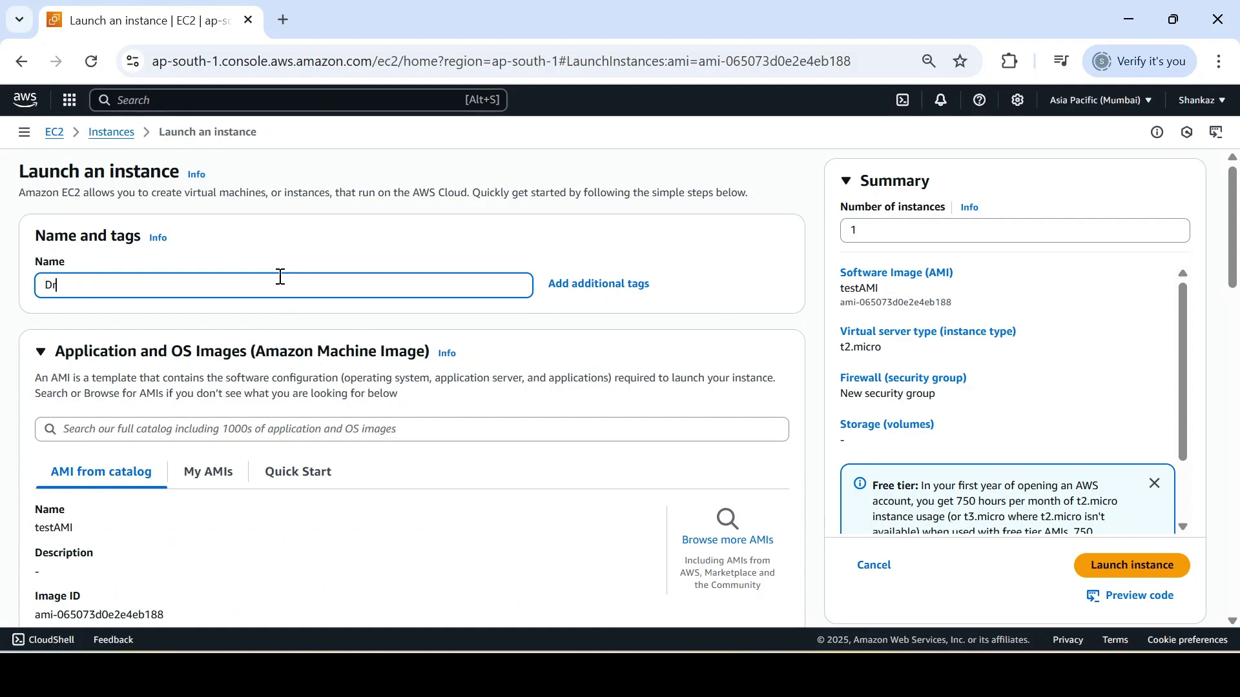
{"action": "type", "text": "test"}
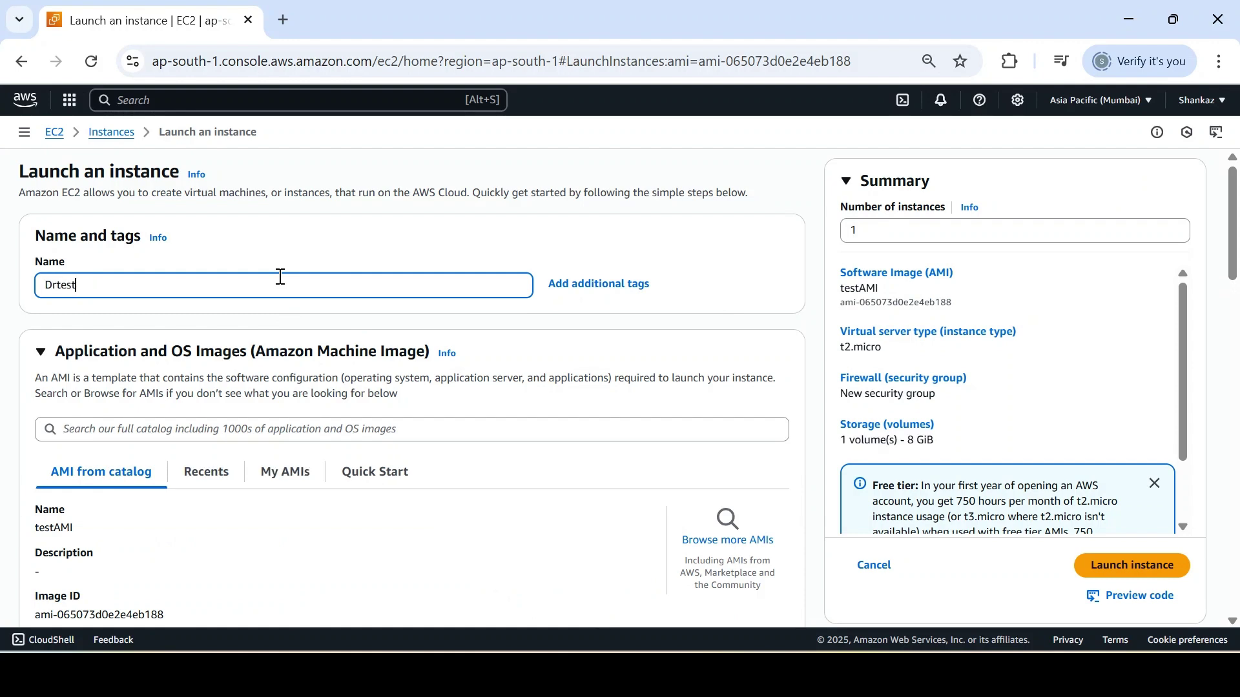
Step: Choose the existing key pair for logging in to Drtest
{"action": "left_click_drag", "start_coordinate": [1235, 252], "coordinate": [1239, 337]}
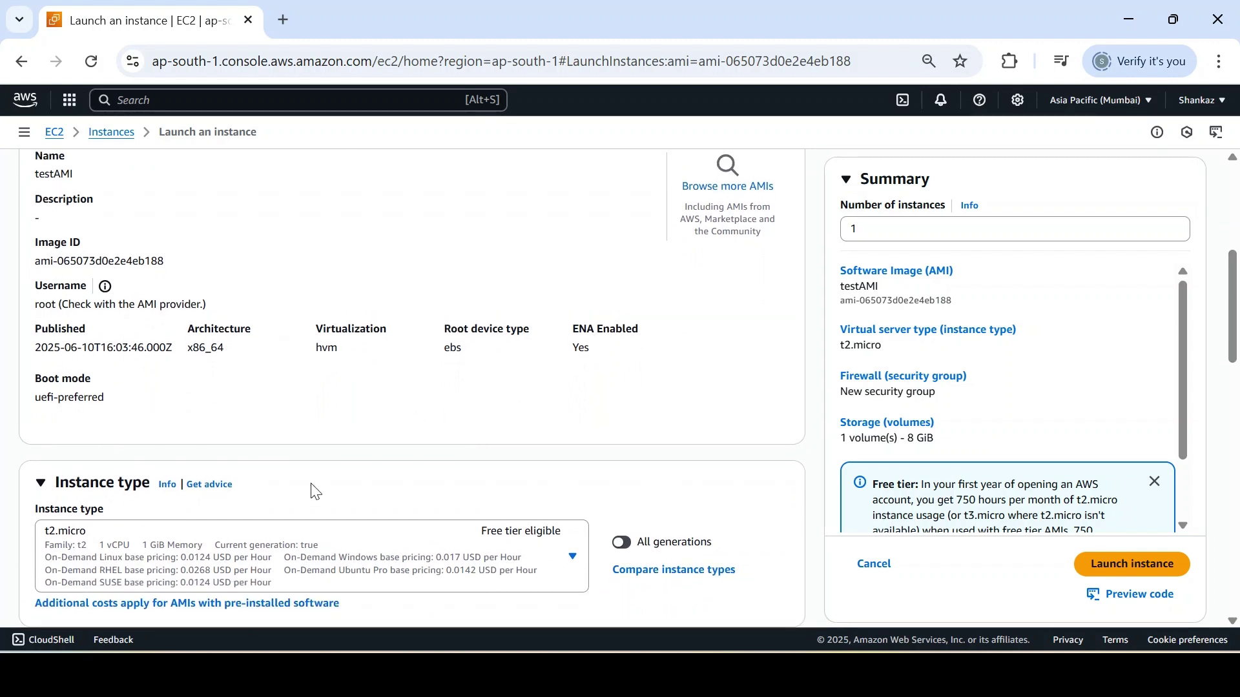
{"action": "left_click_drag", "start_coordinate": [1237, 310], "coordinate": [1238, 402]}
{"action": "left_click", "coordinate": [429, 355]}
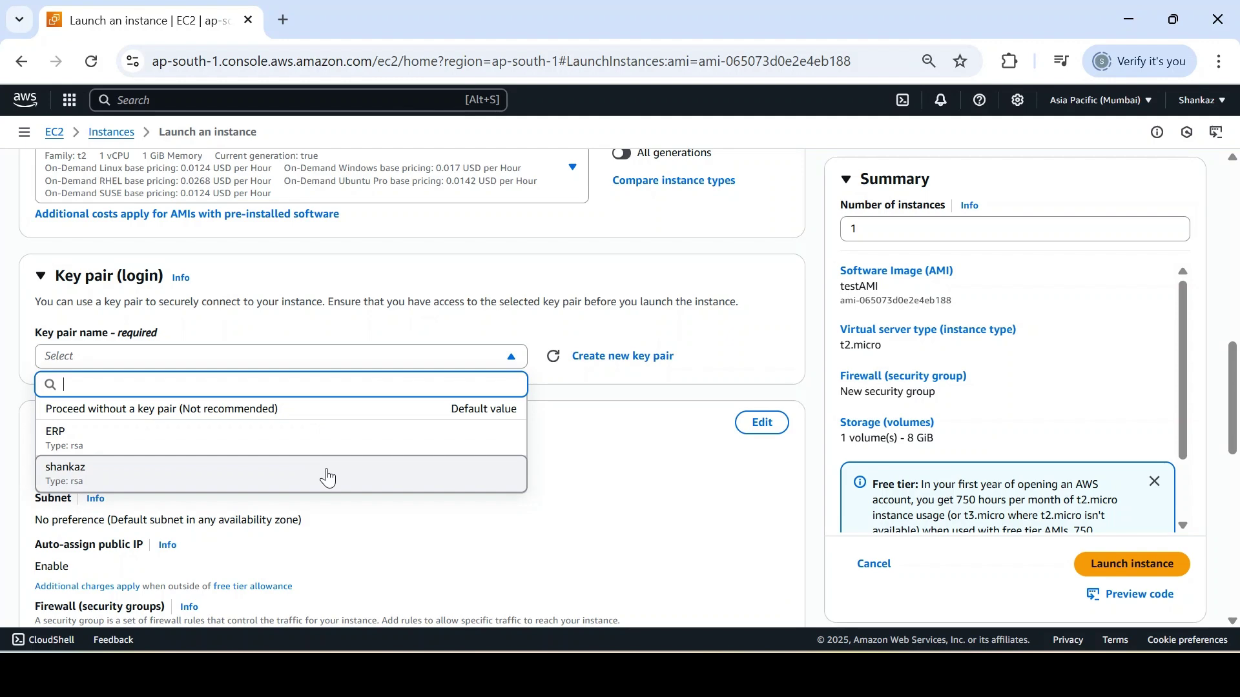
{"action": "left_click", "coordinate": [327, 475]}
Step: Use the existing 'default' security group for Drtest
{"action": "left_click_drag", "start_coordinate": [1232, 424], "coordinate": [1238, 463]}
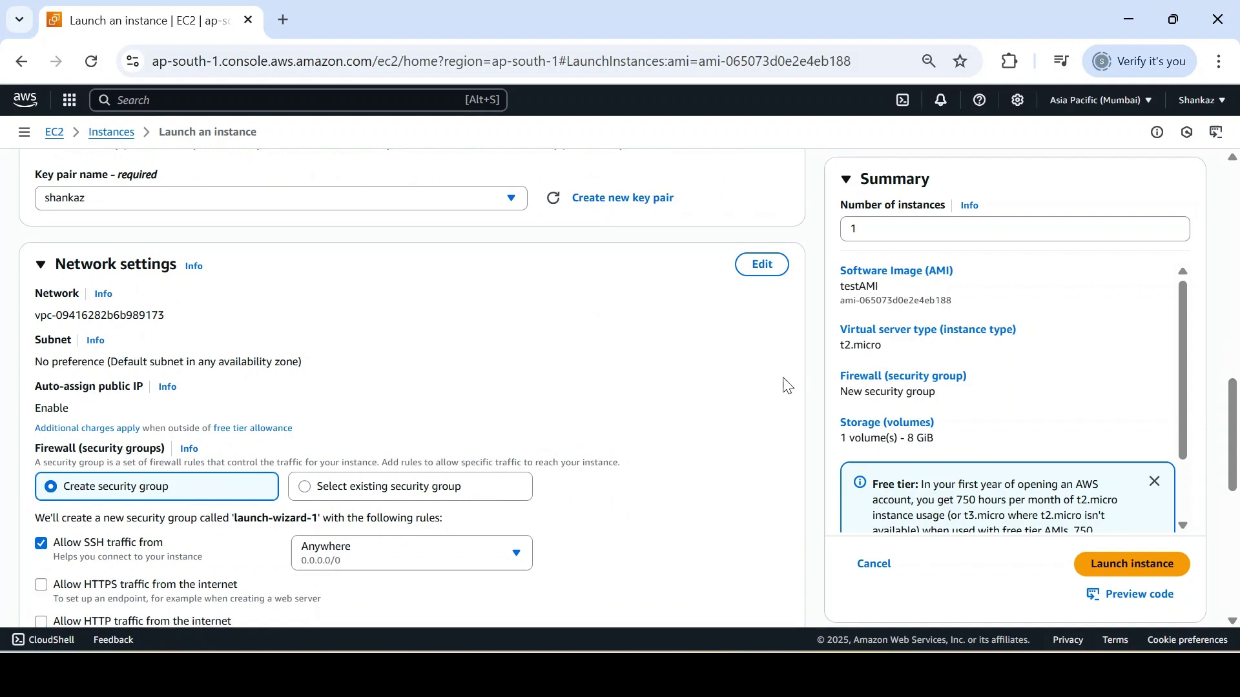
{"action": "left_click", "coordinate": [423, 499]}
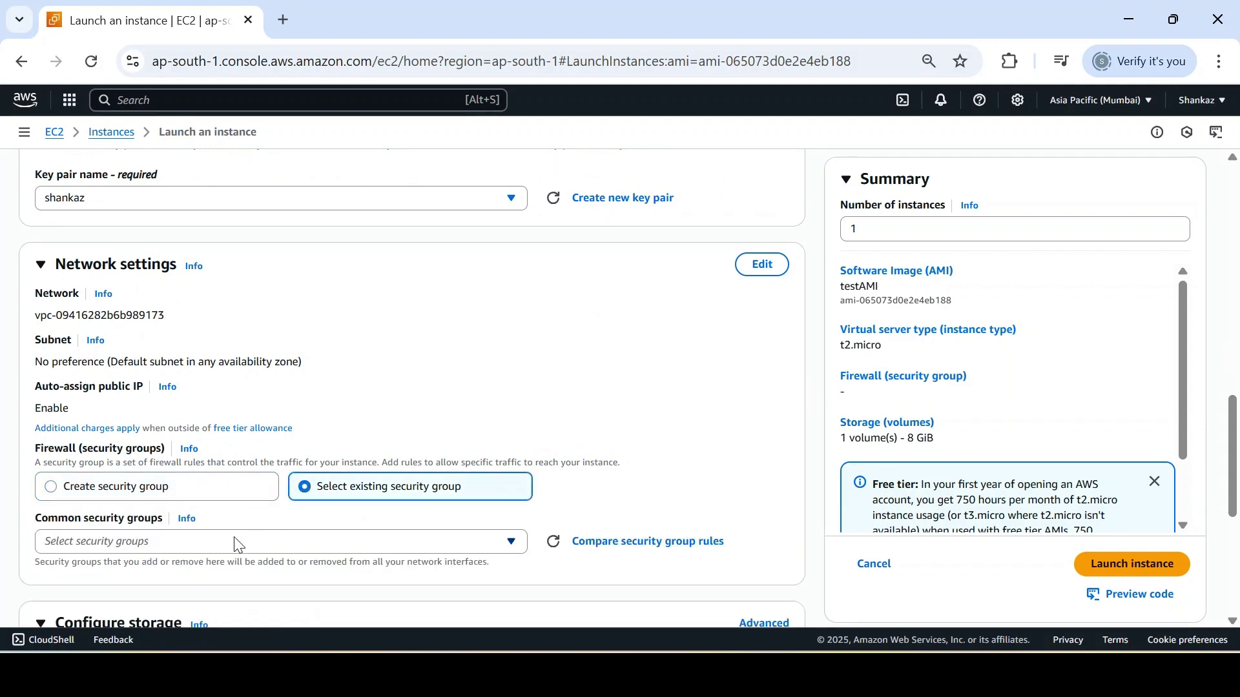
{"action": "left_click", "coordinate": [228, 544]}
{"action": "left_click", "coordinate": [184, 510]}
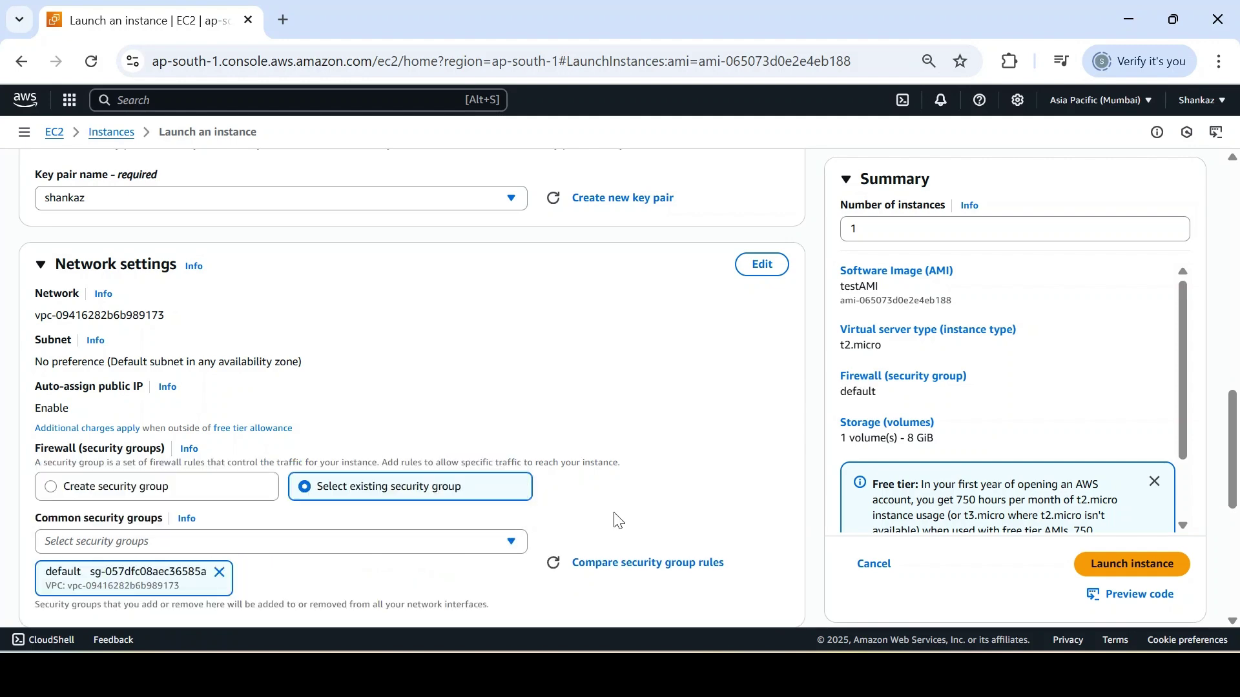
{"action": "left_click_drag", "start_coordinate": [1238, 448], "coordinate": [1237, 552]}
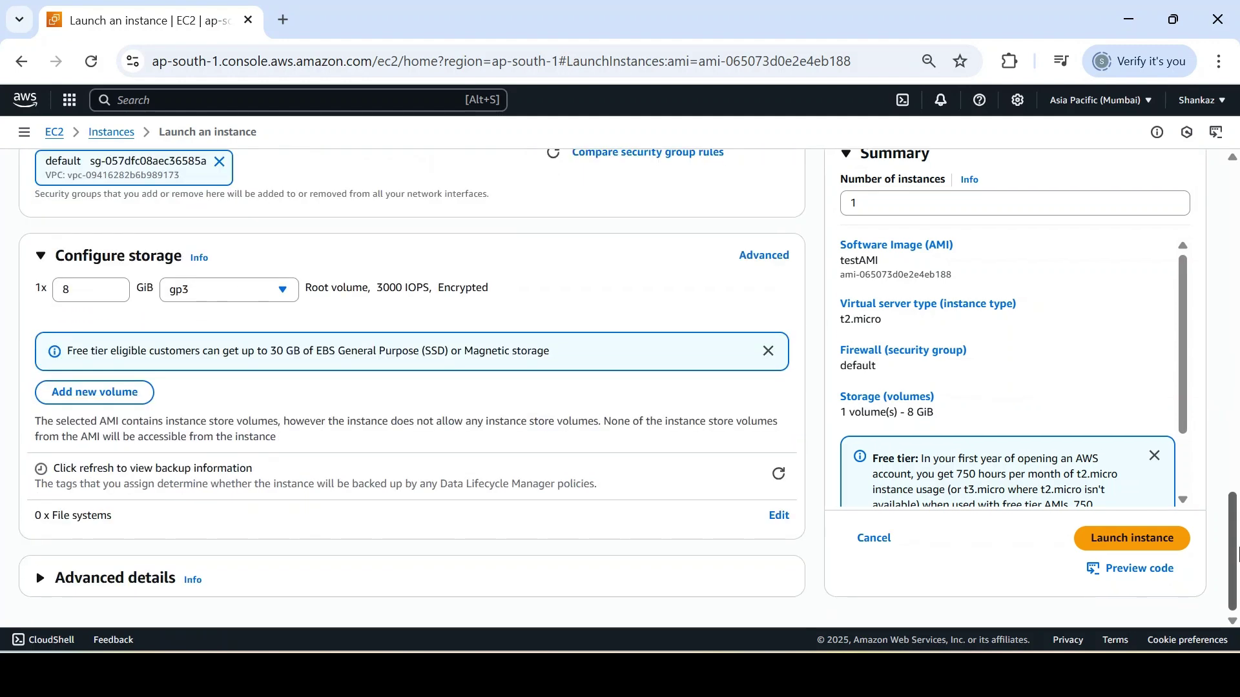
Step: Launch the Drtest instance and refresh the Instances list to find it
{"action": "left_click", "coordinate": [1153, 542]}
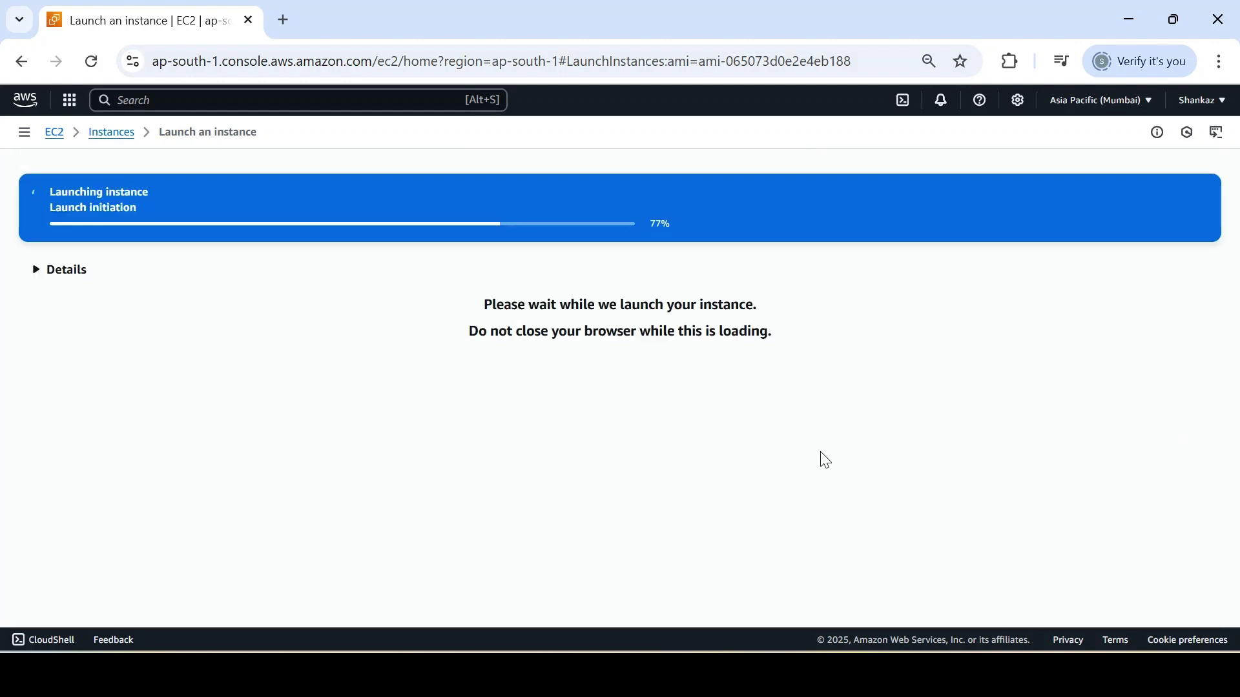
{"action": "left_click", "coordinate": [126, 137]}
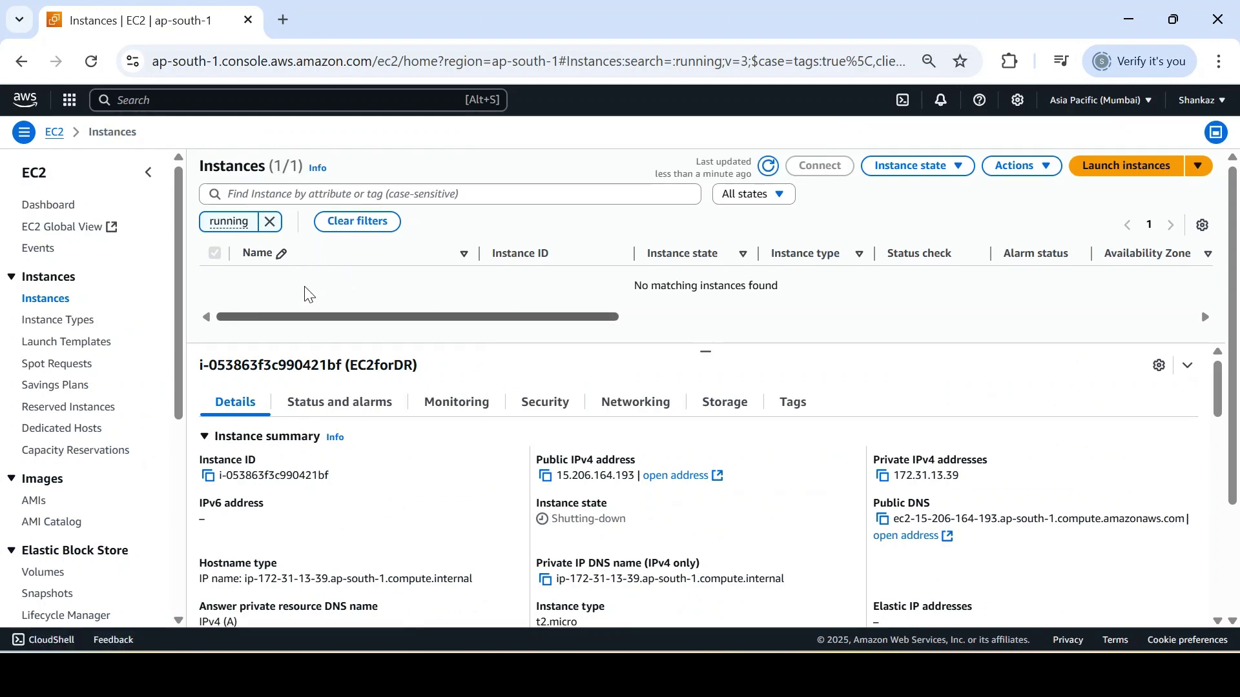
{"action": "left_click", "coordinate": [770, 169]}
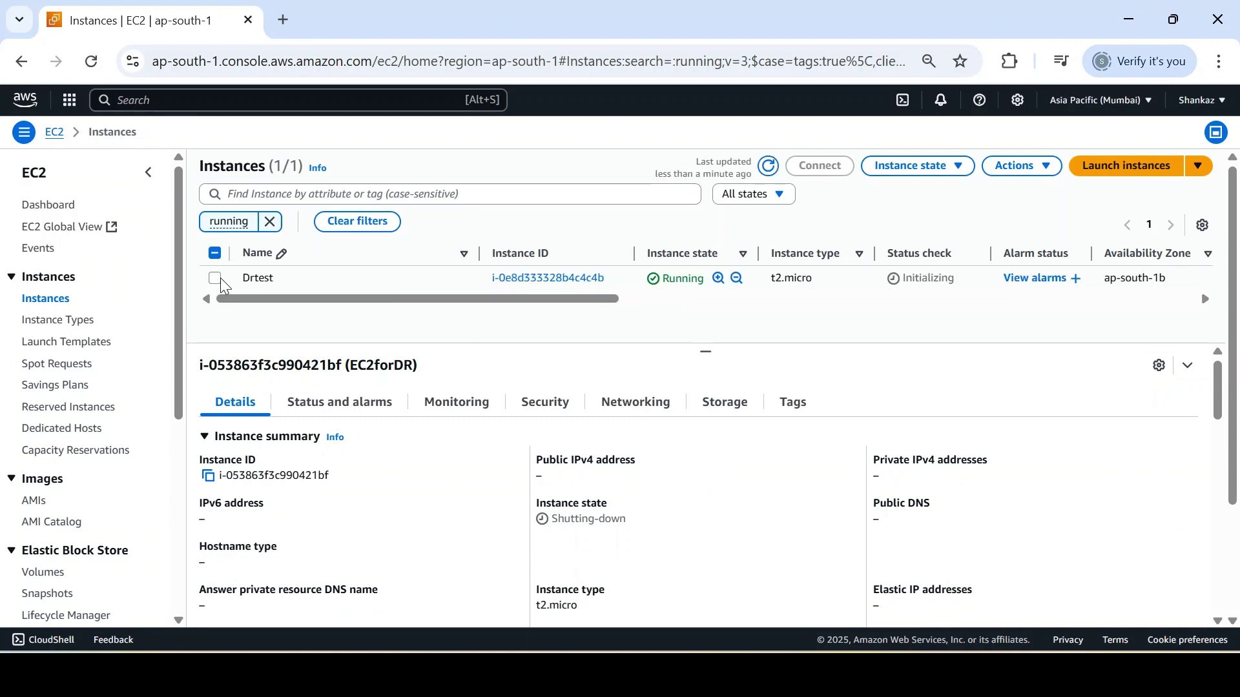
{"action": "left_click", "coordinate": [217, 280]}
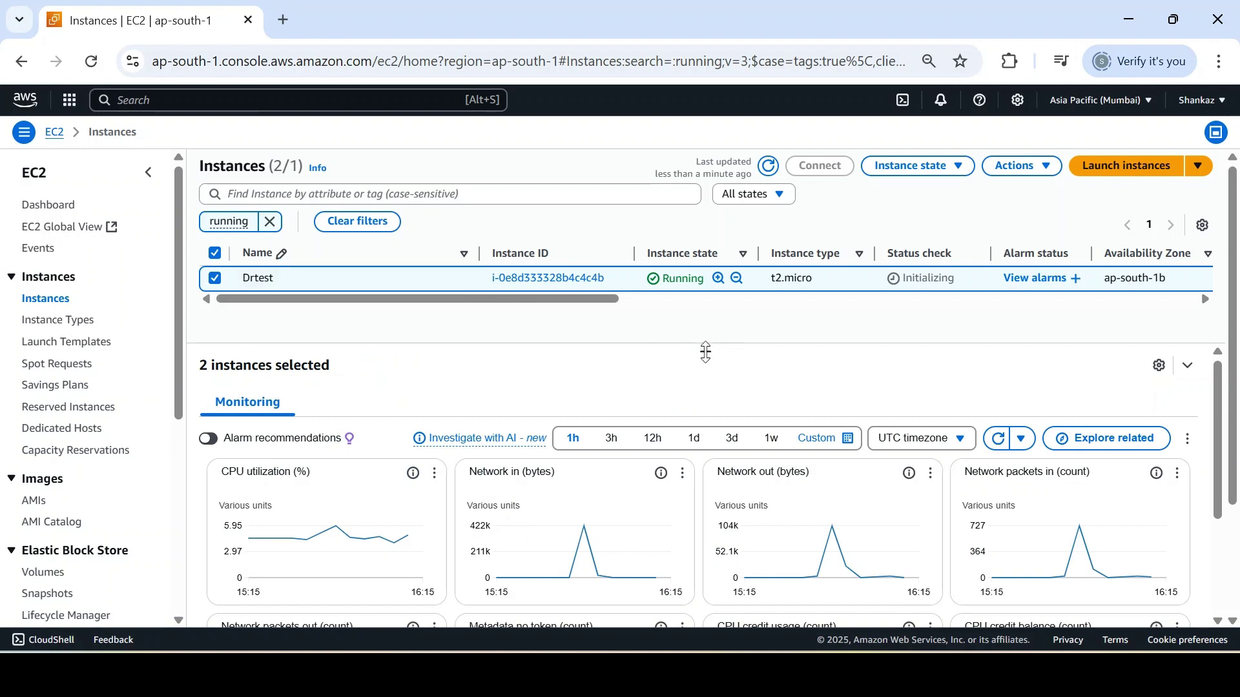
{"action": "left_click_drag", "start_coordinate": [706, 352], "coordinate": [706, 384]}
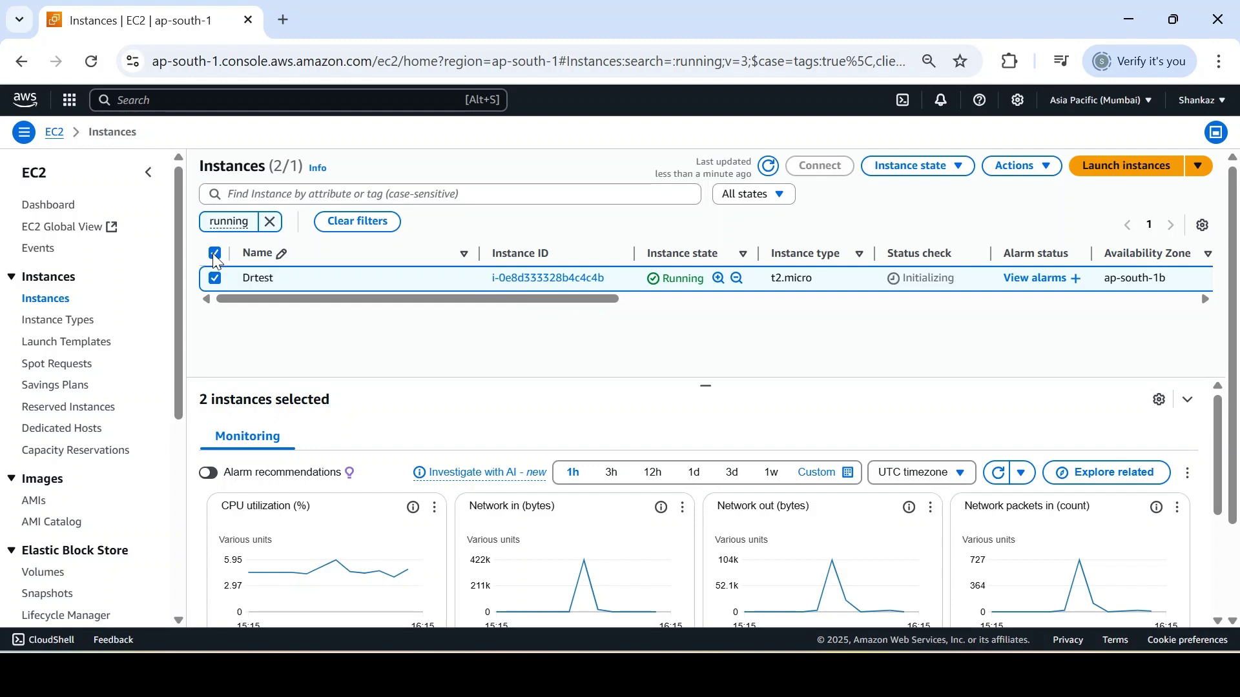
Step: Remove the running filter, copy Drtest's public IPv4 13.233.103.238, and start PuTTY
{"action": "left_click", "coordinate": [215, 278]}
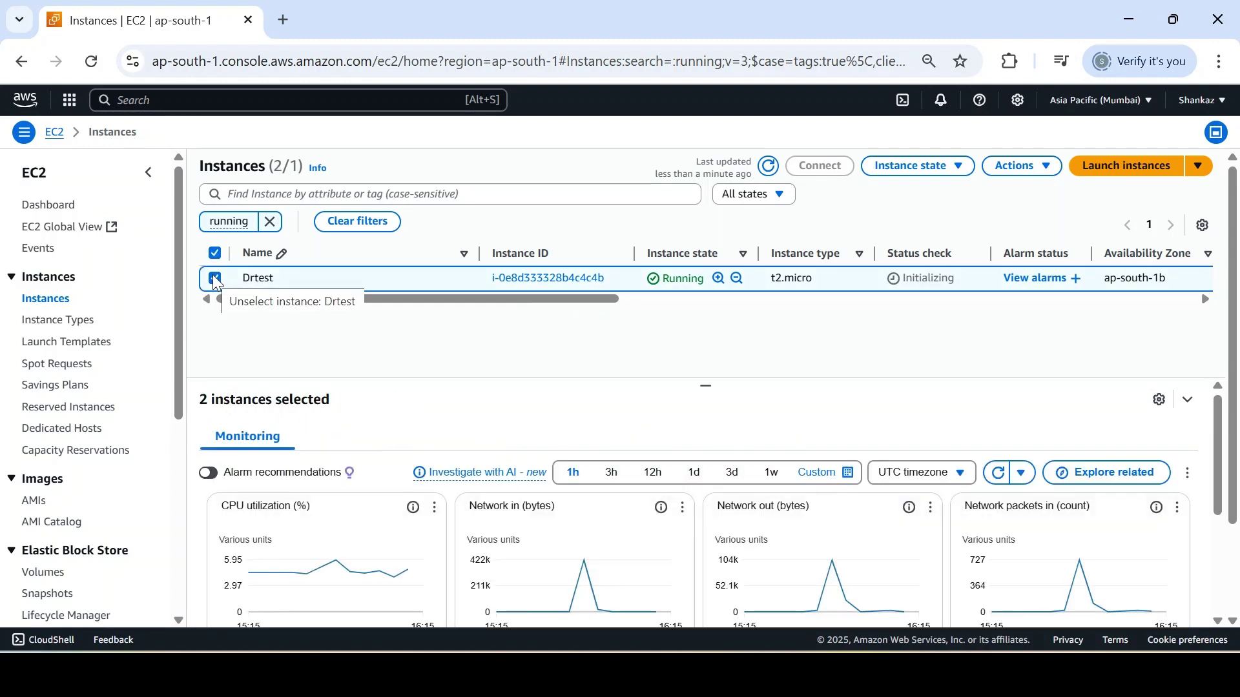
{"action": "left_click", "coordinate": [270, 221]}
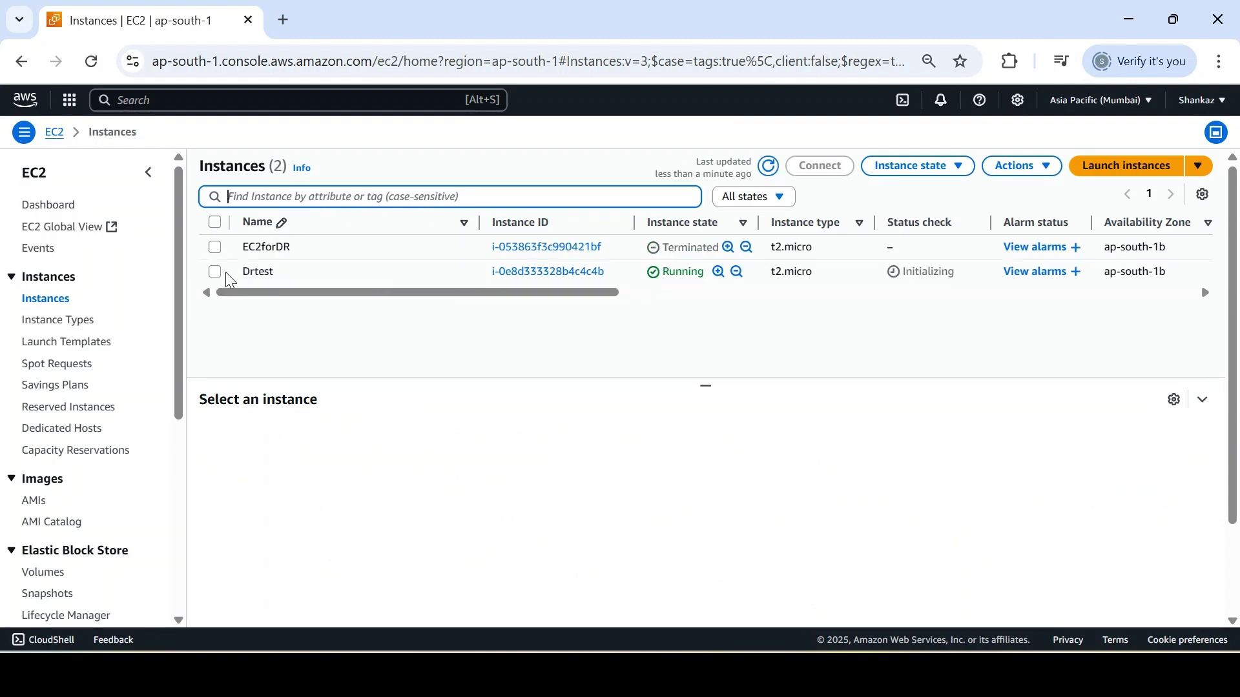
{"action": "left_click", "coordinate": [215, 271]}
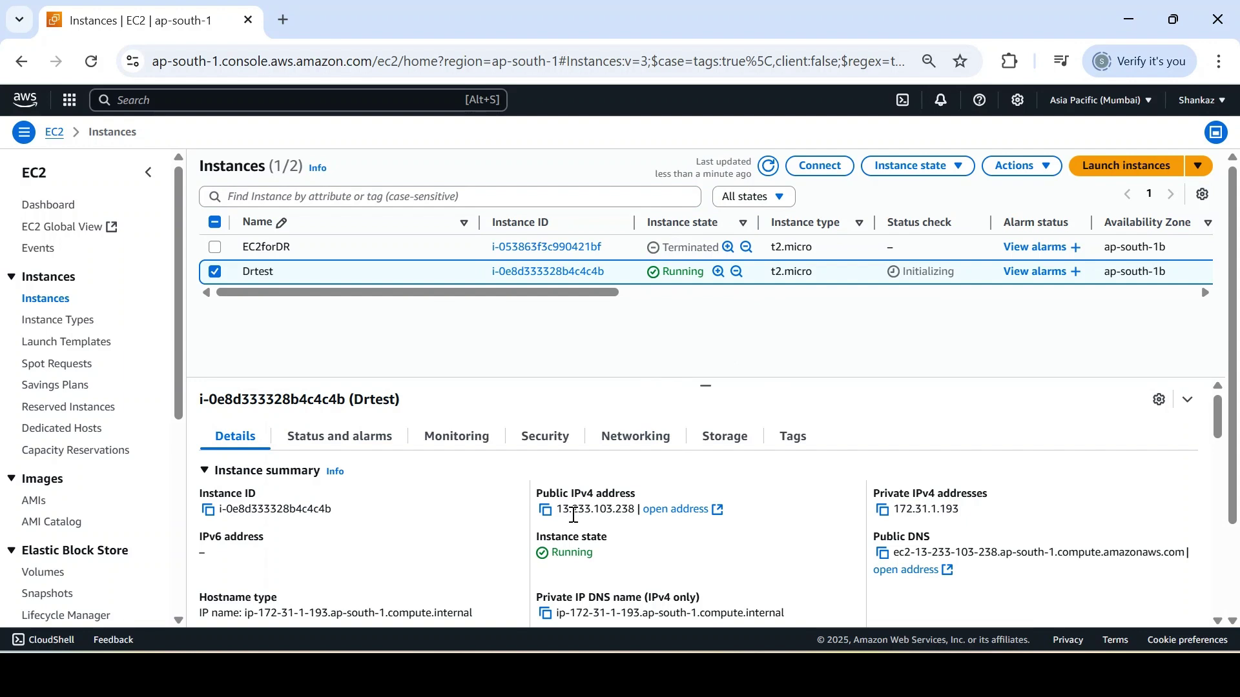
{"action": "left_click", "coordinate": [545, 510]}
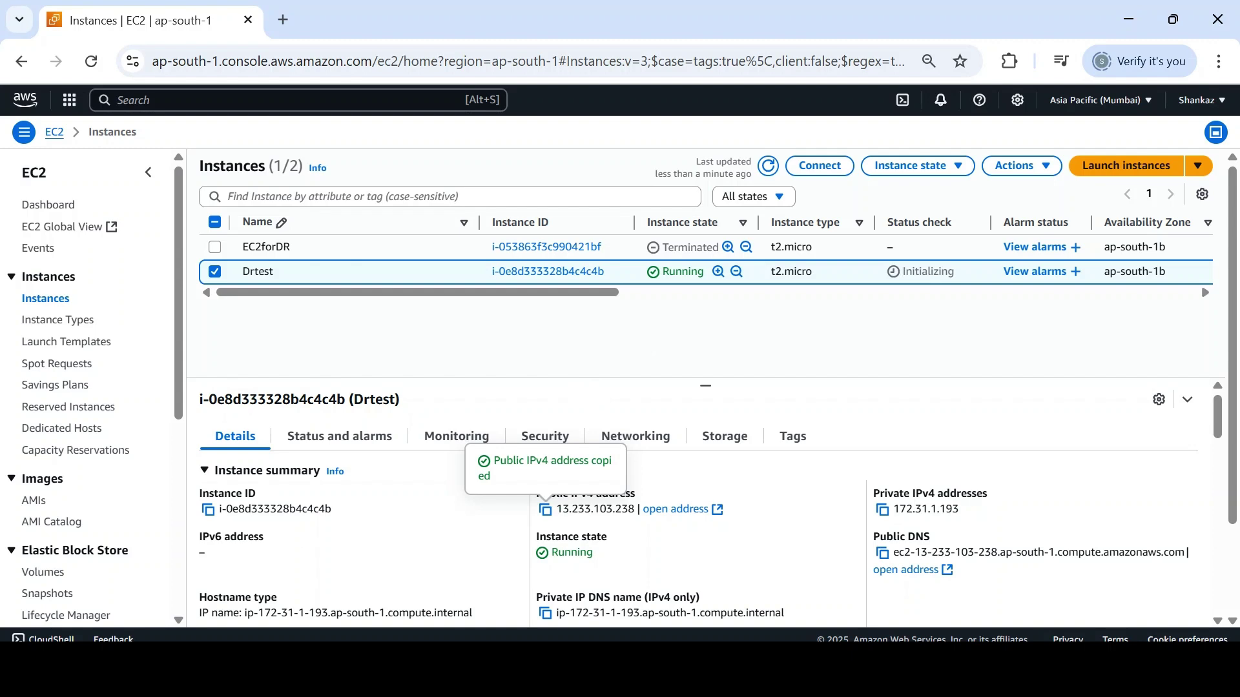
{"action": "key", "text": "super"}
{"action": "left_click", "coordinate": [439, 541]}
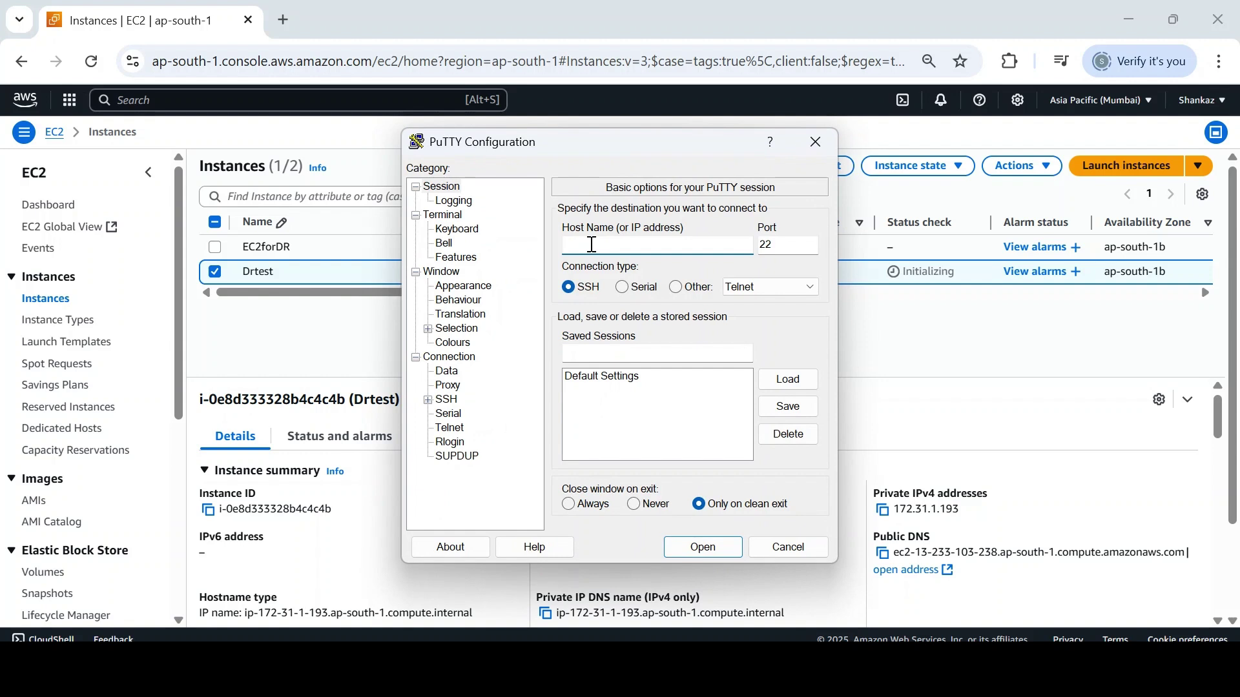
{"action": "type", "text": "ubuntu@13.233.103.238"}
{"action": "left_click", "coordinate": [428, 401]}
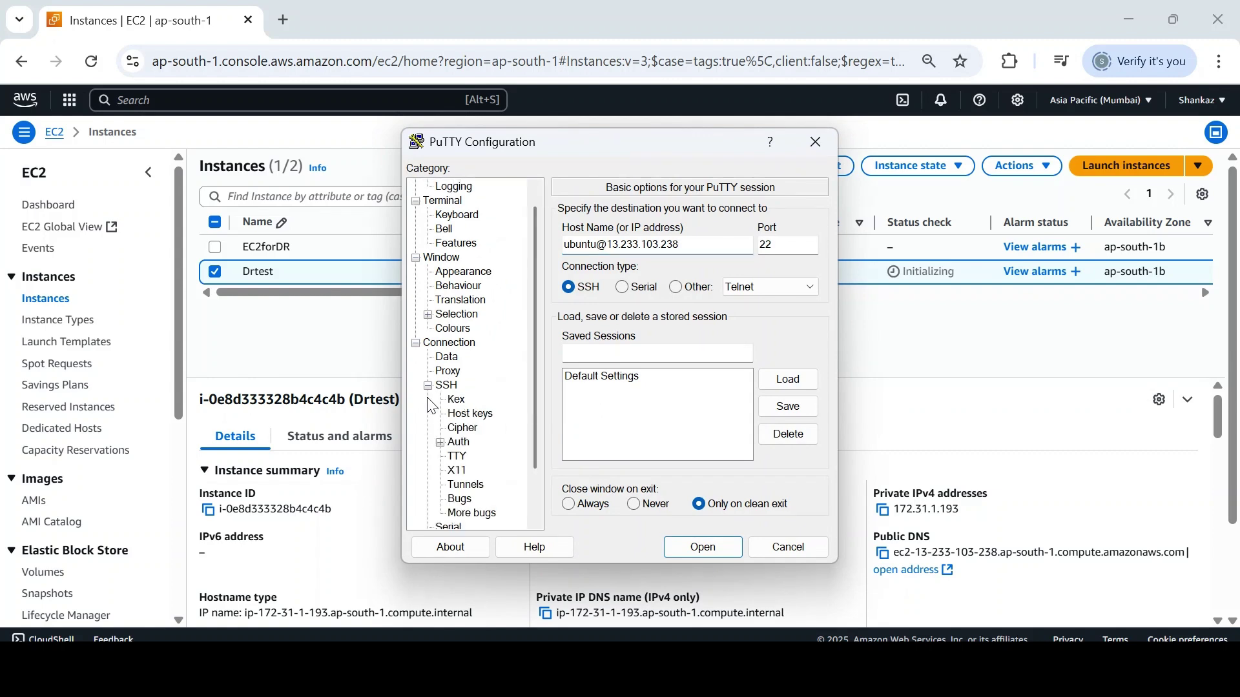
{"action": "left_click", "coordinate": [459, 442]}
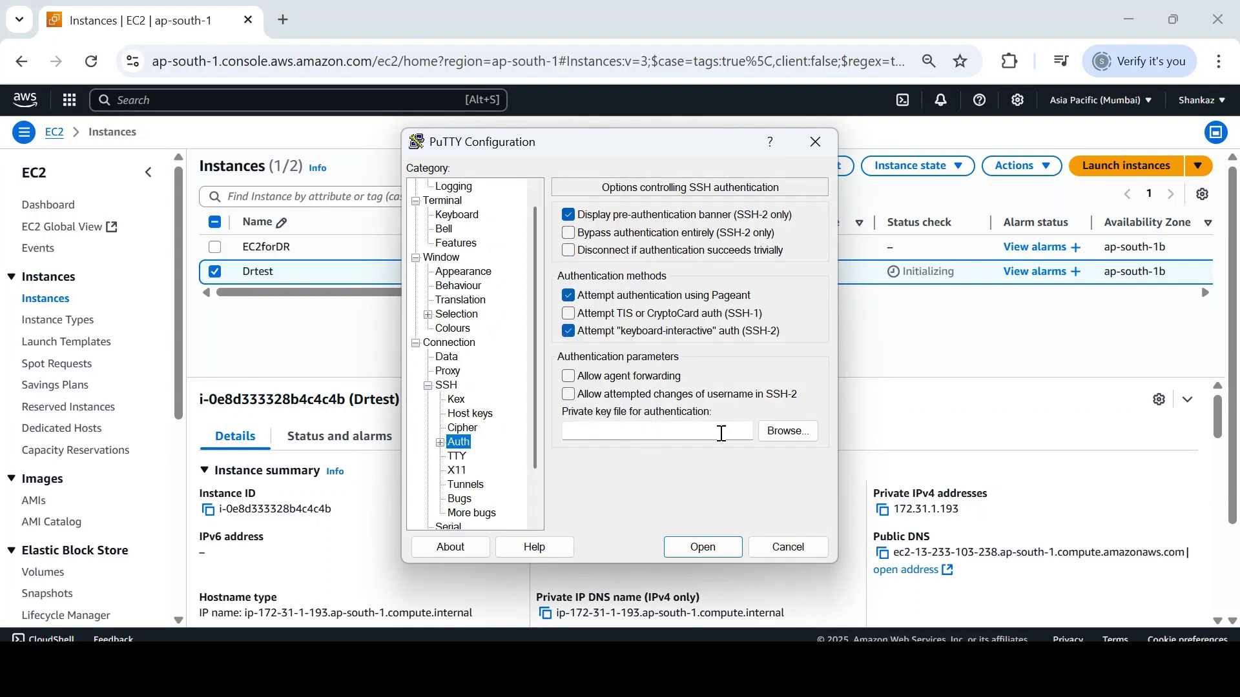
{"action": "left_click", "coordinate": [787, 432]}
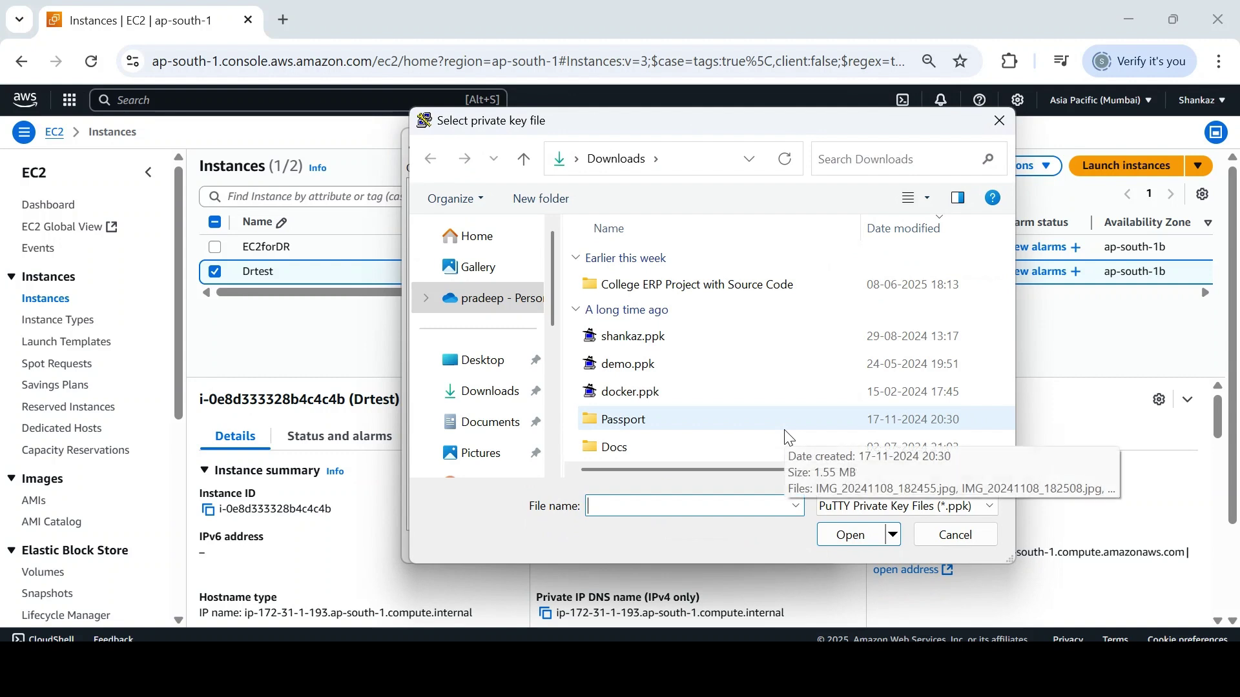
{"action": "double_click", "coordinate": [652, 337]}
{"action": "left_click", "coordinate": [697, 548]}
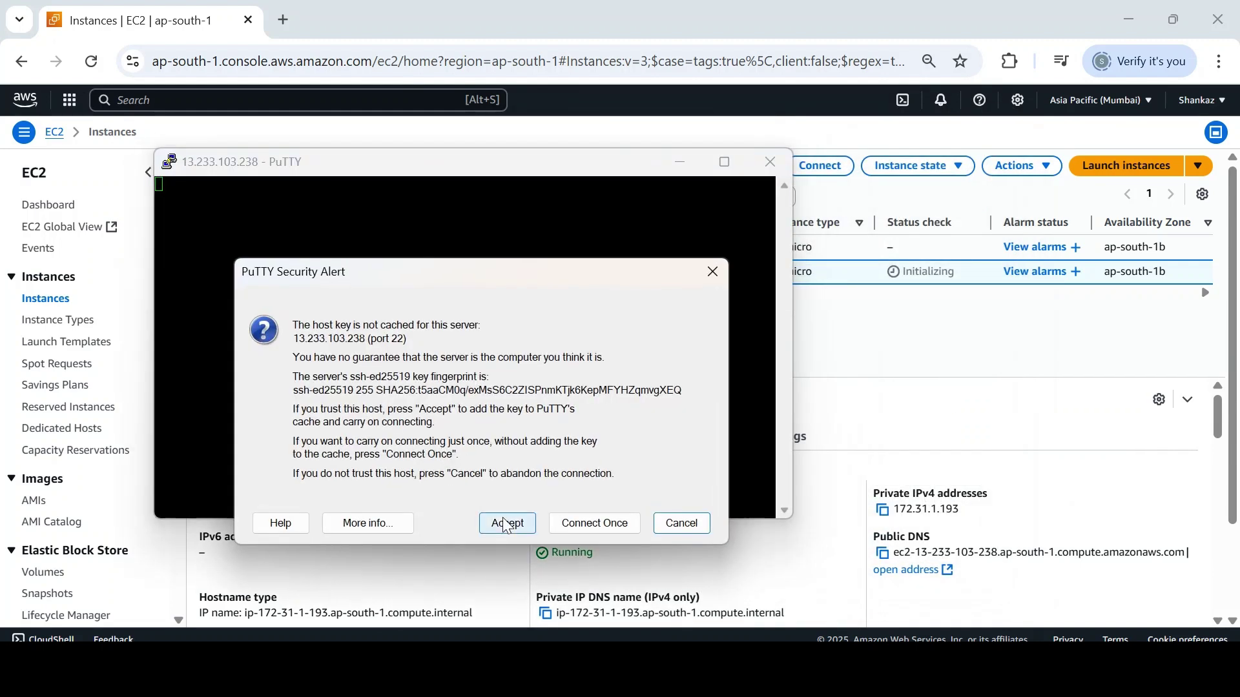
Step: Accept the host key, confirm drtest reads 'File to be restored.', and minimize PuTTY
{"action": "left_click", "coordinate": [508, 523]}
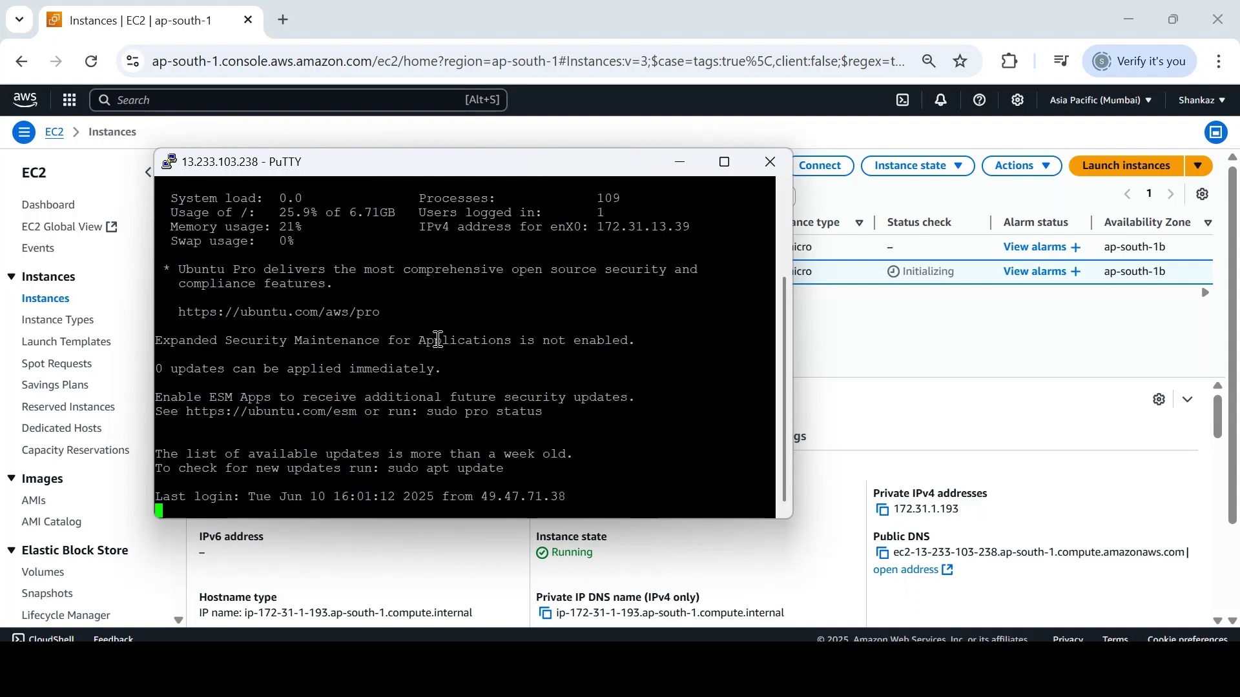
{"action": "type", "text": "ls"}
{"action": "key", "text": "Return"}
{"action": "type", "text": "cat drtest"}
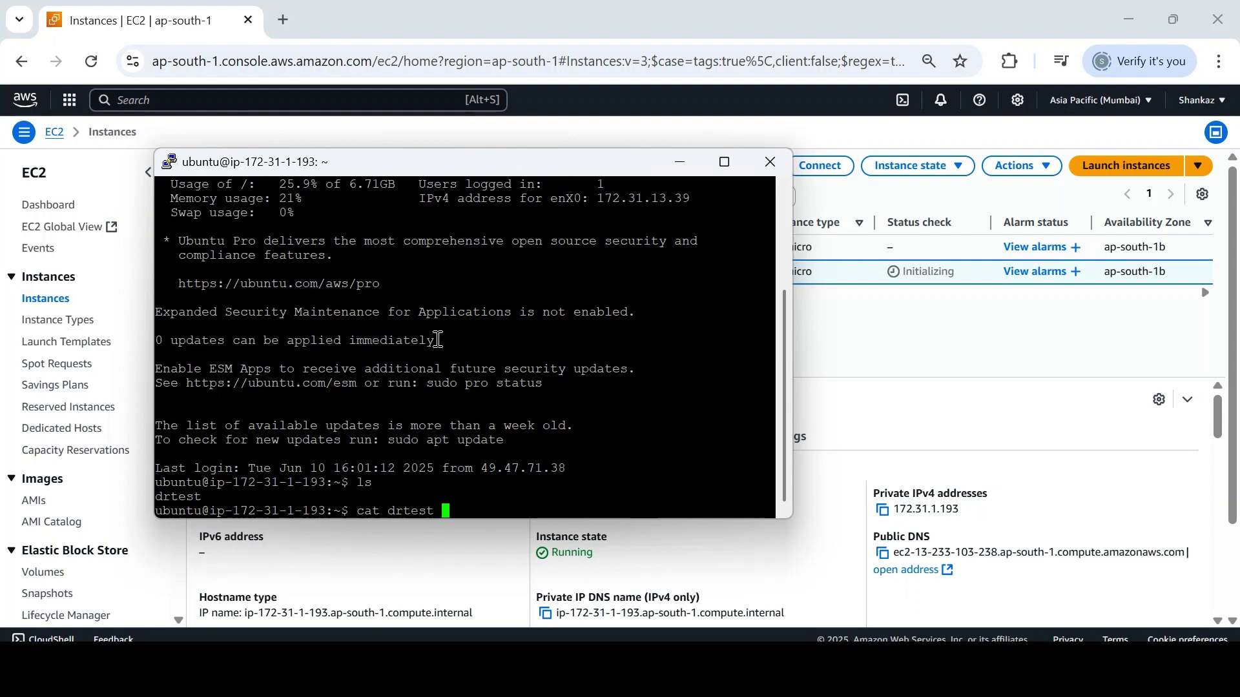
{"action": "key", "text": "Return"}
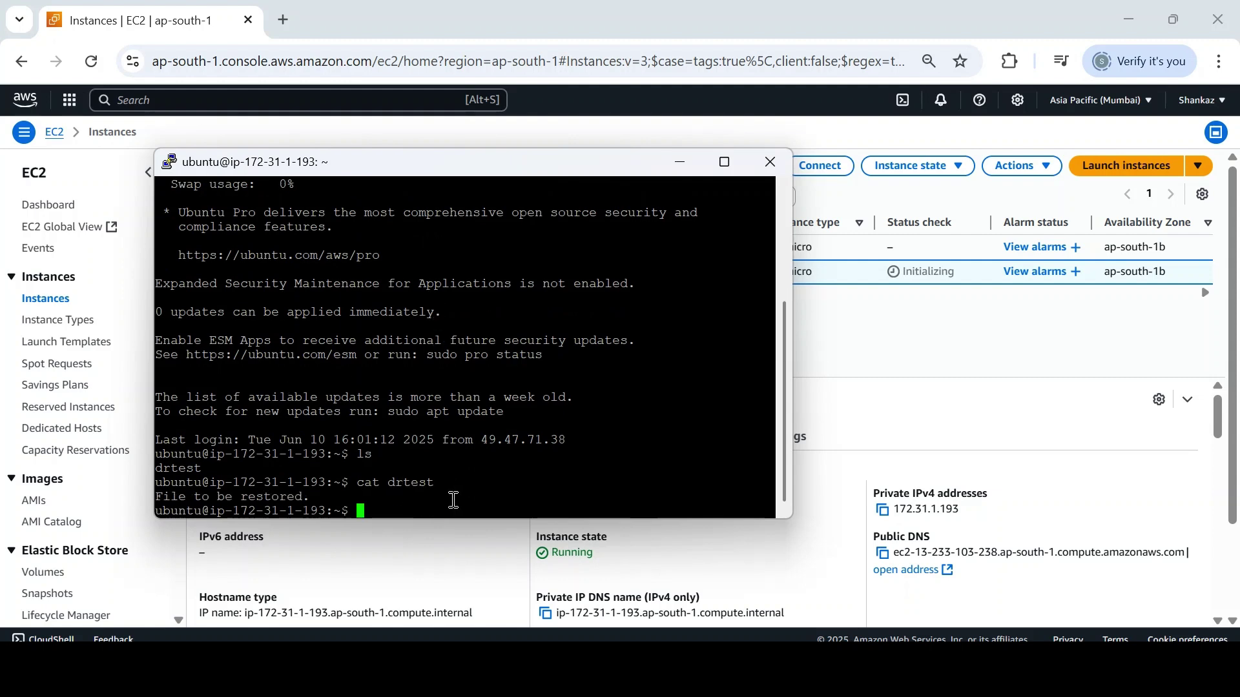
{"action": "left_click", "coordinate": [896, 372]}
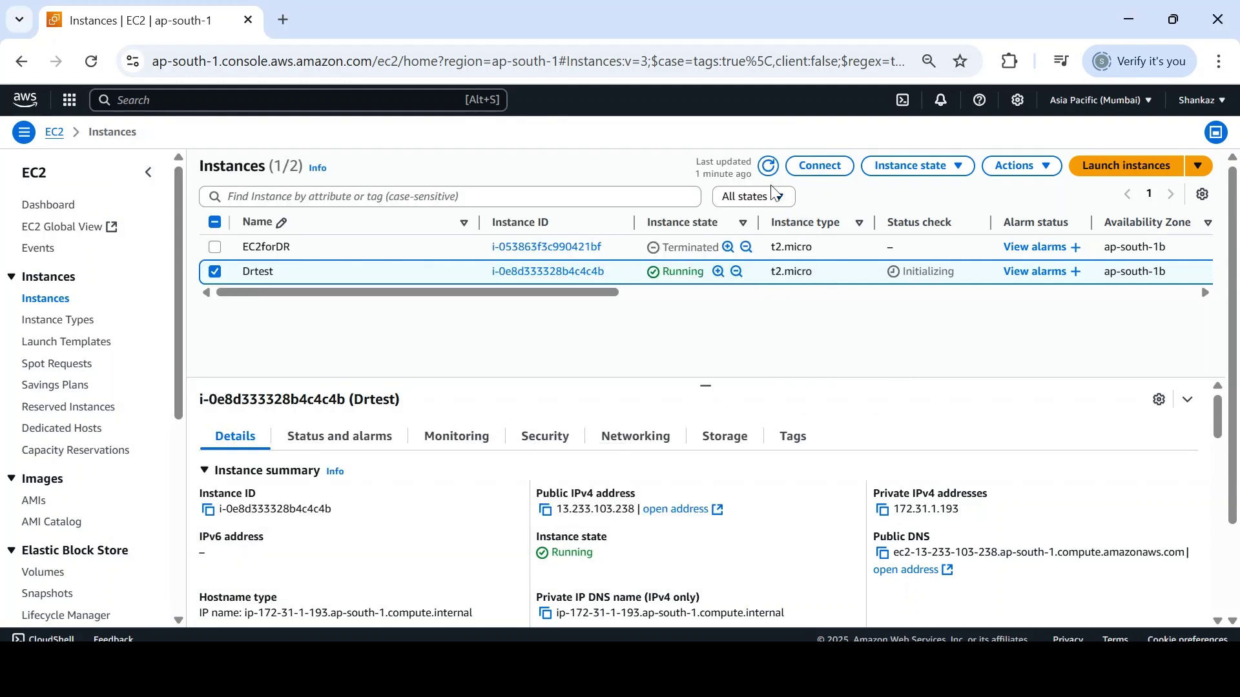
{"action": "left_click", "coordinate": [768, 166]}
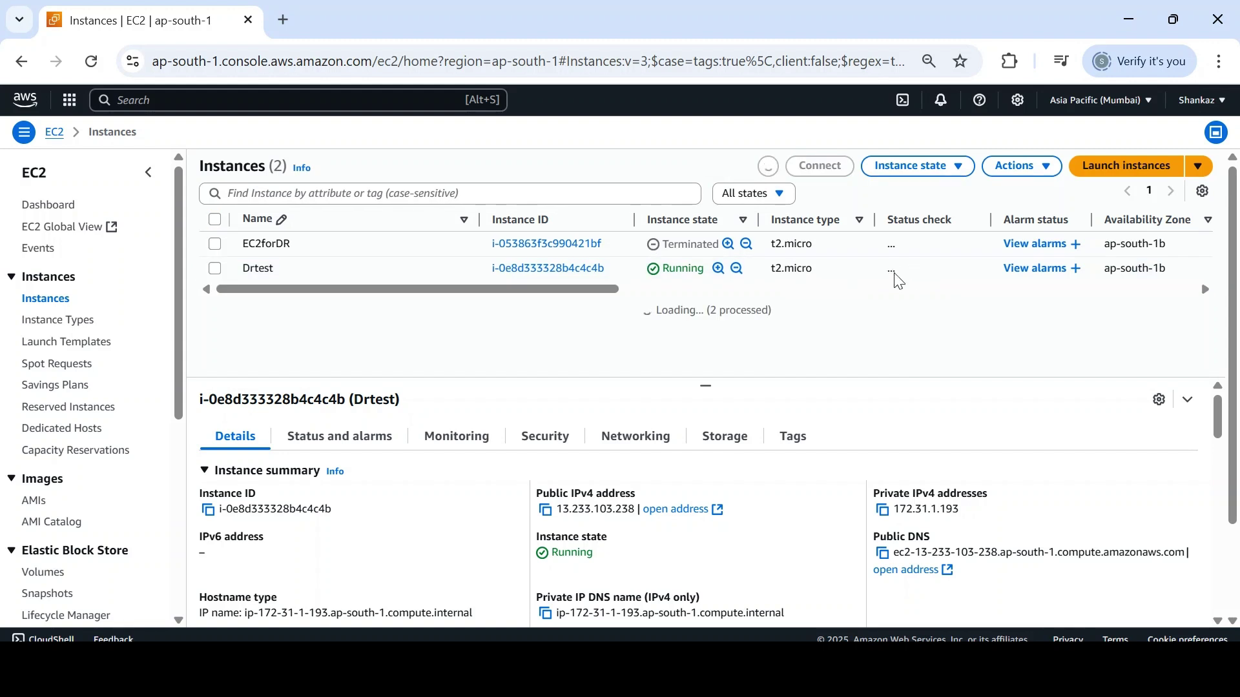